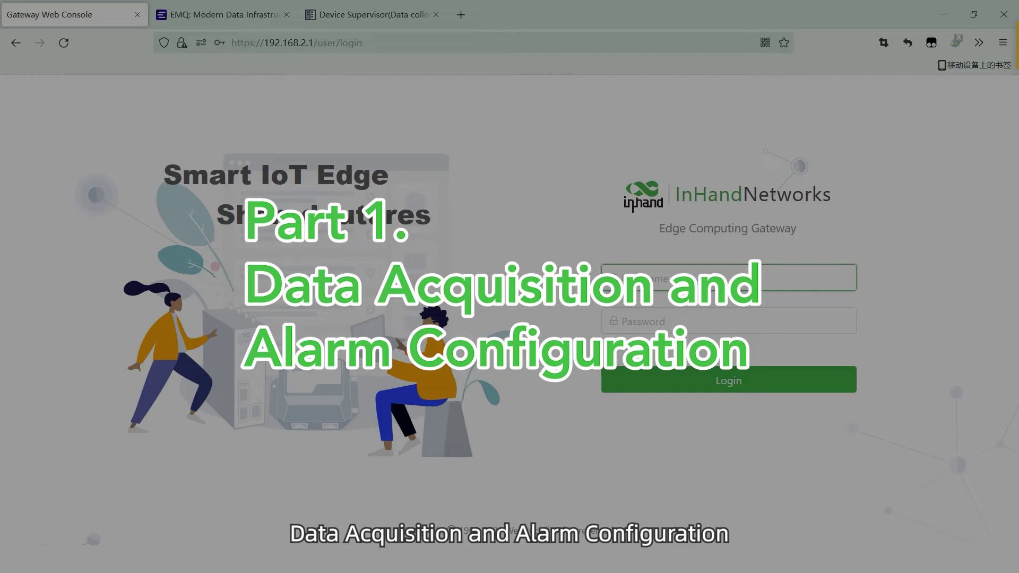
Step: Log in to the gateway web console with the username adm and the account password
type("adm")
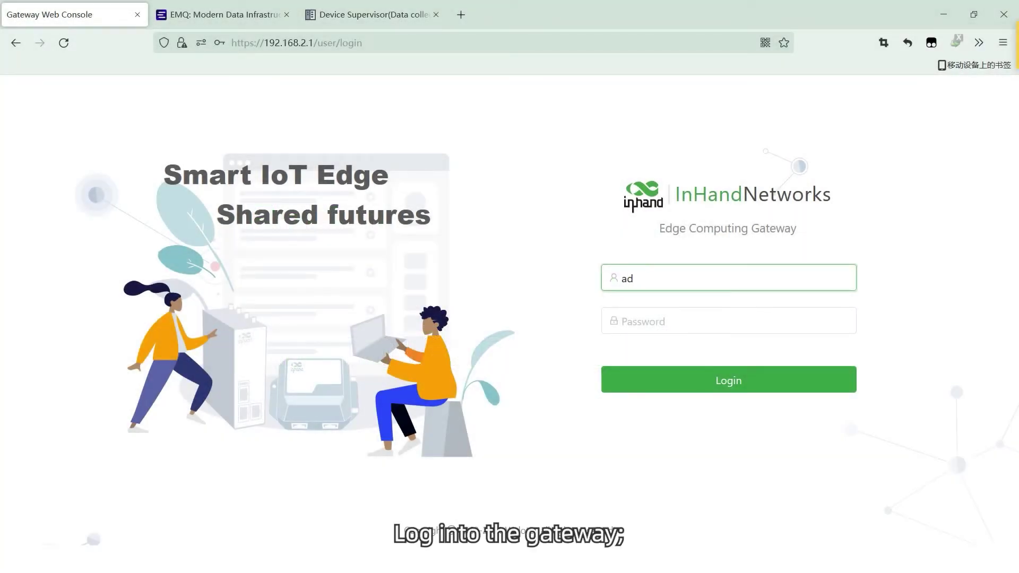
key("Tab")
type("********")
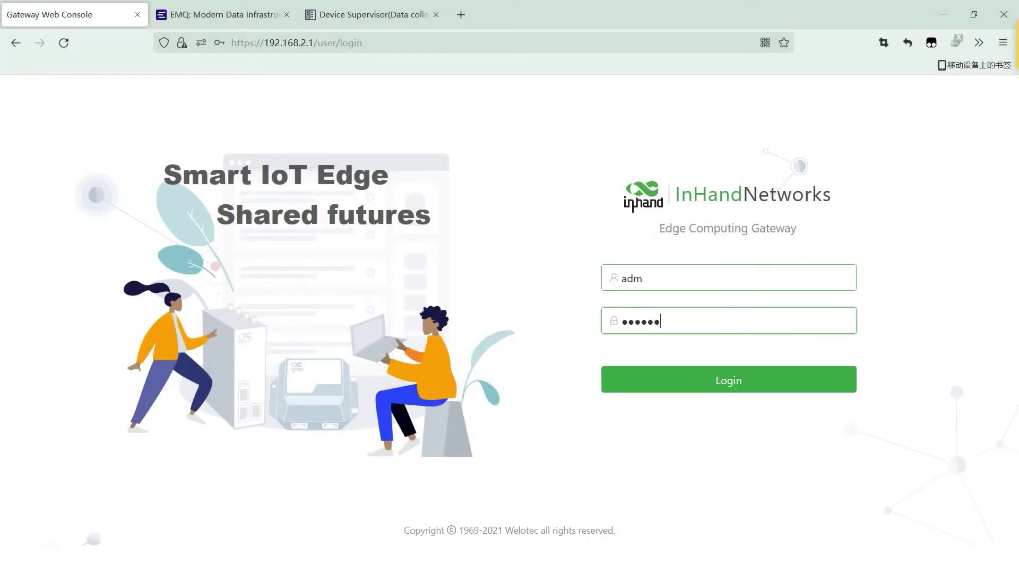
key("Return")
Step: Turn on the Python Engine for edge computing, enable the device_supervisor app and submit the change
left_click(398, 95)
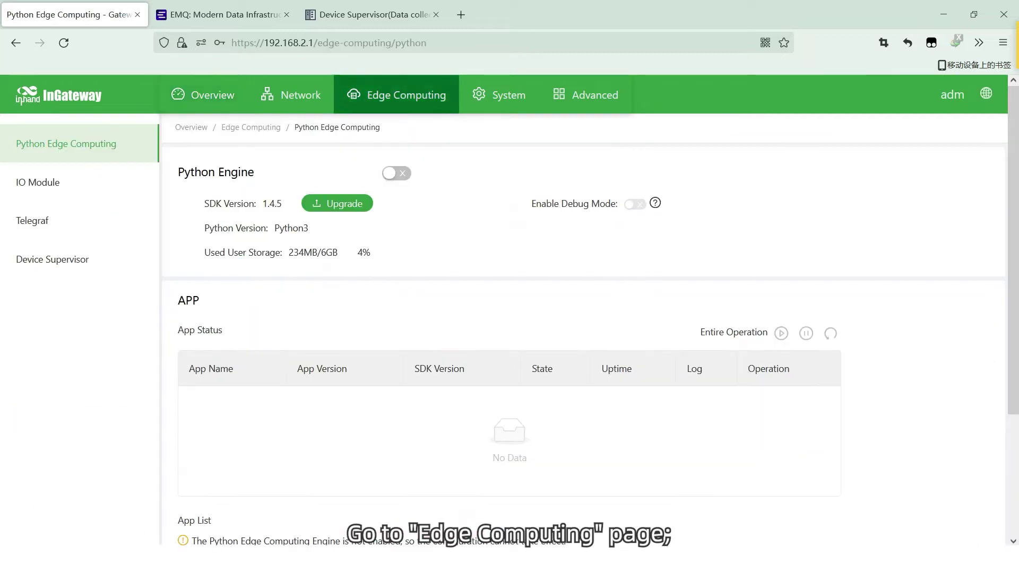
left_click(396, 173)
scroll(396, 173, "down", 3)
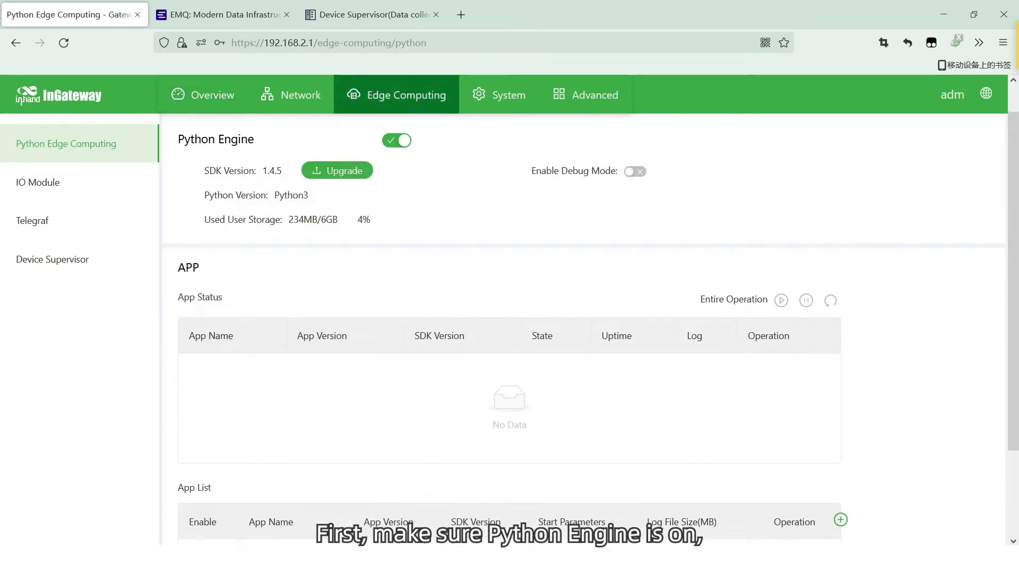
left_click(194, 451)
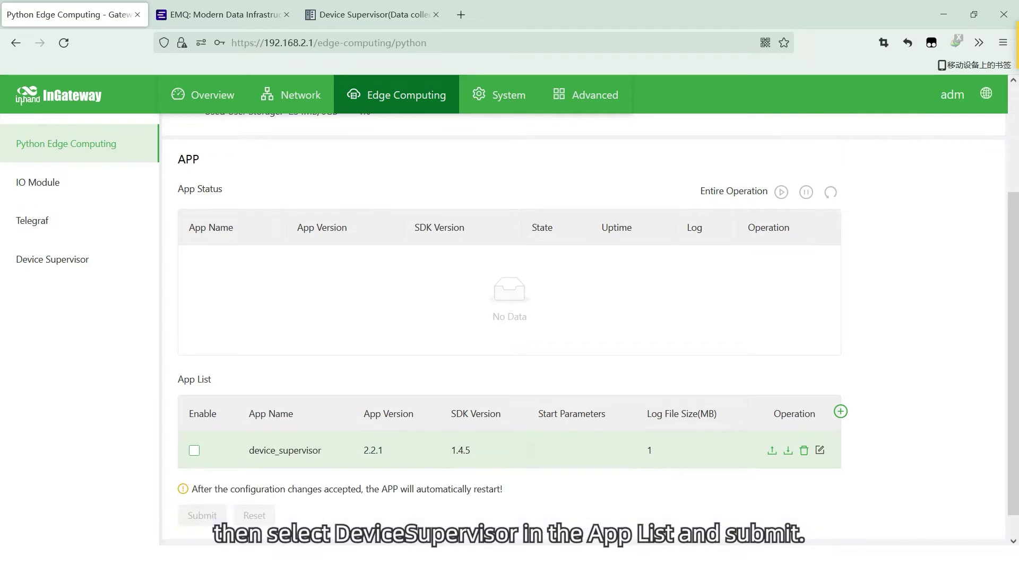
left_click(202, 515)
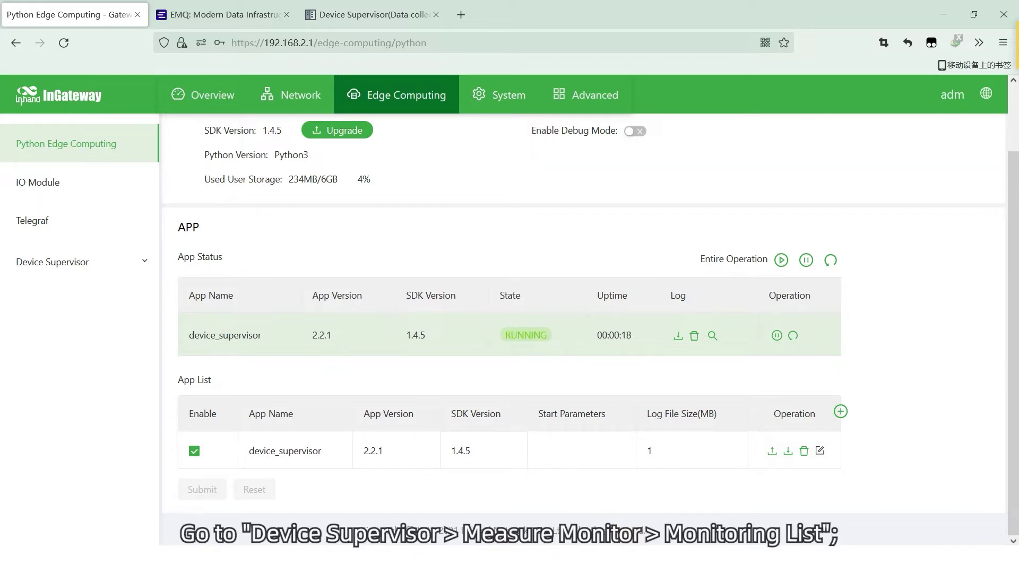
Step: In Device Supervisor's Measure Monitor, start a new controller named Control using Modbus-TCP and IP address 192.168.2.15
left_click(53, 261)
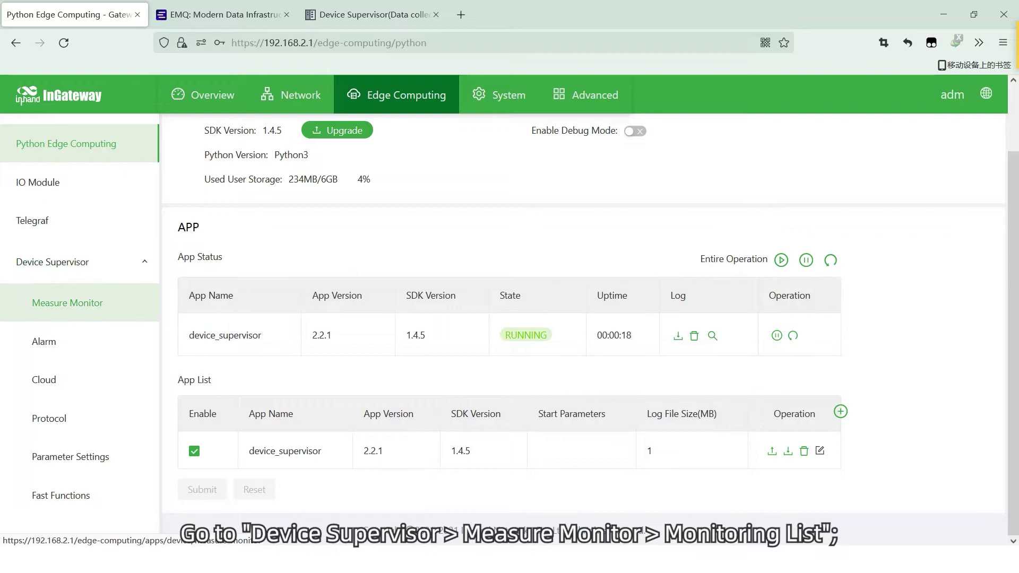
left_click(67, 303)
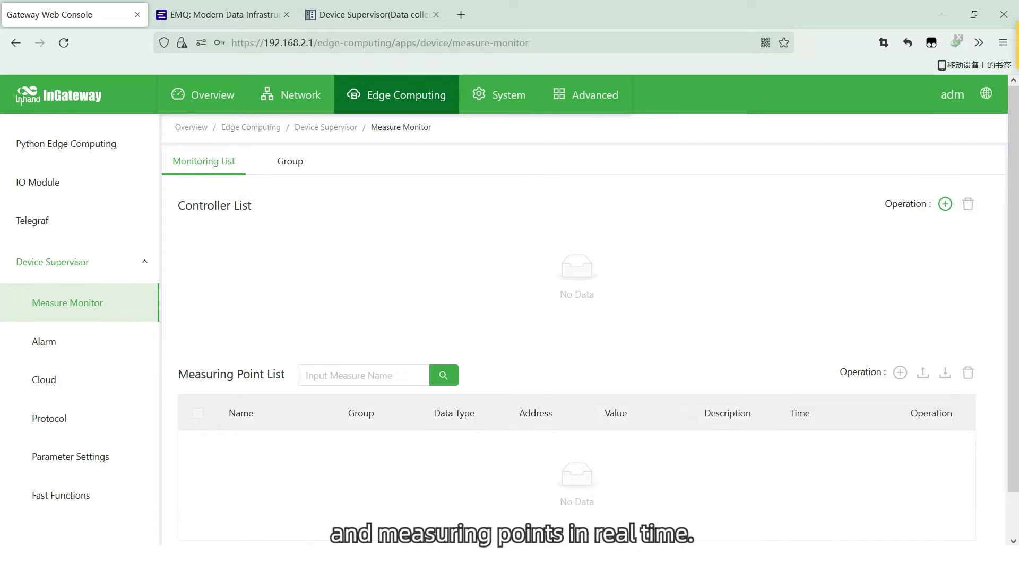
left_click(945, 204)
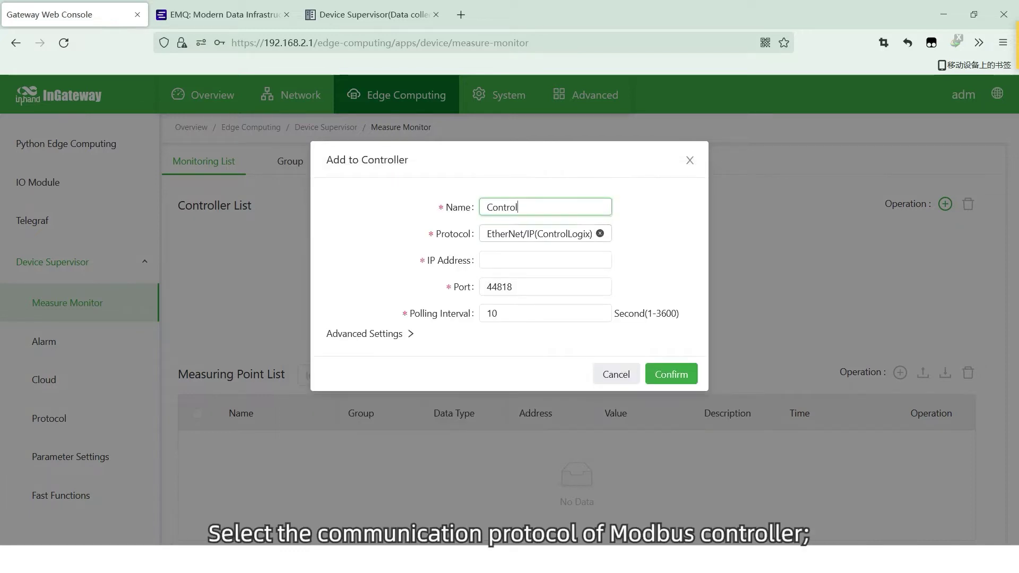
left_click(536, 234)
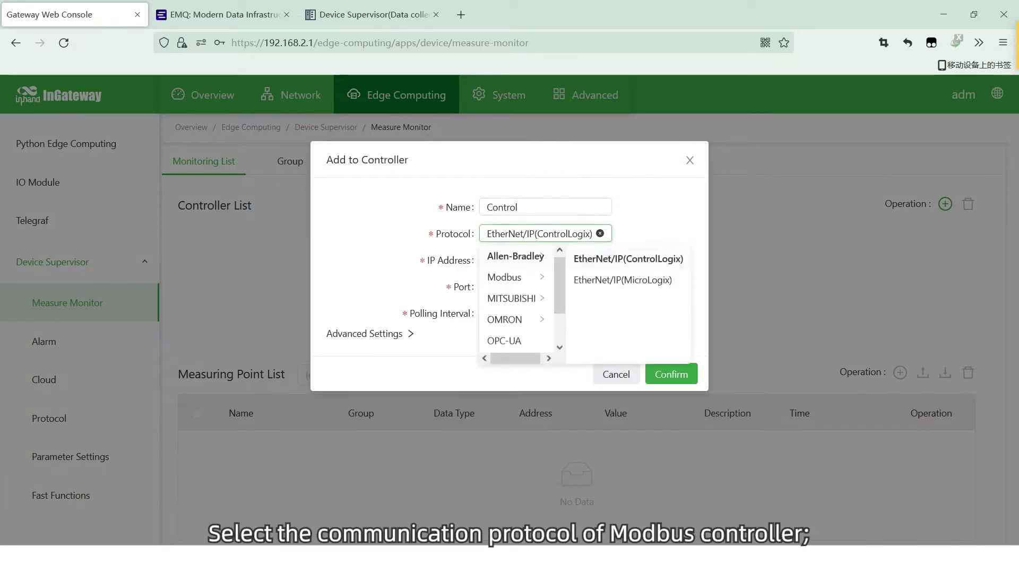
left_click(515, 277)
left_click(599, 259)
left_click(545, 260)
type("1")
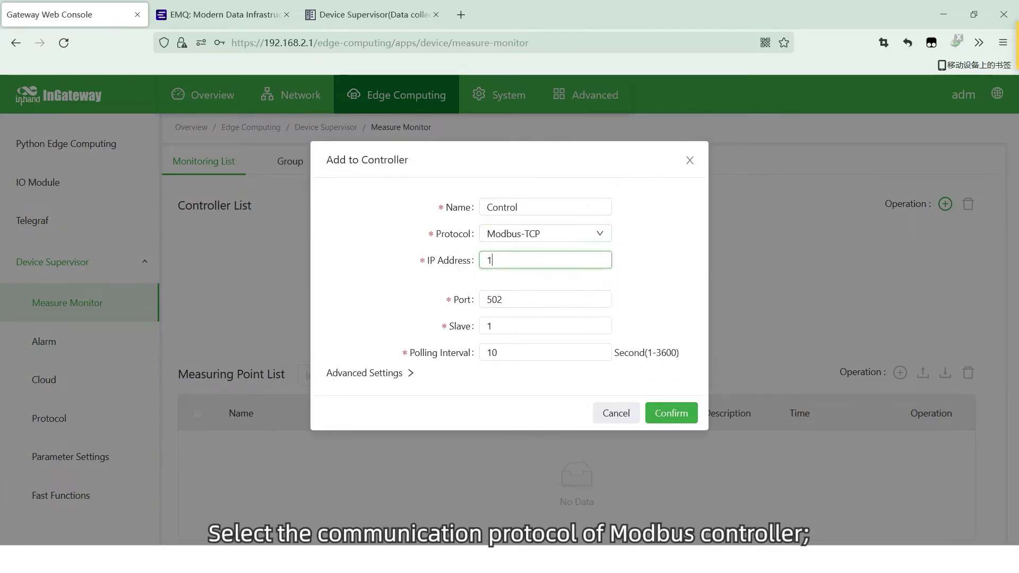
type("92.168.2.")
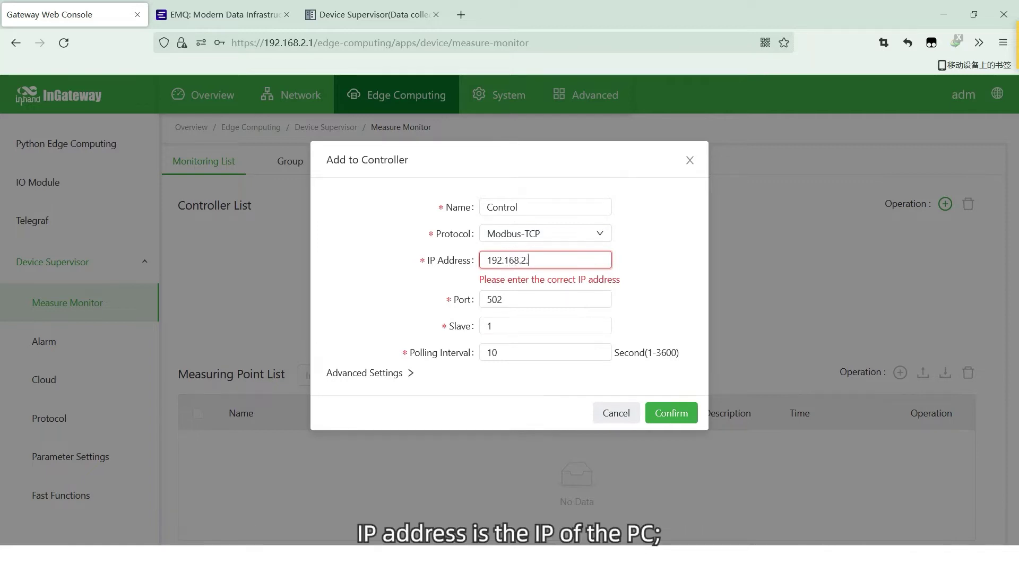
type("15")
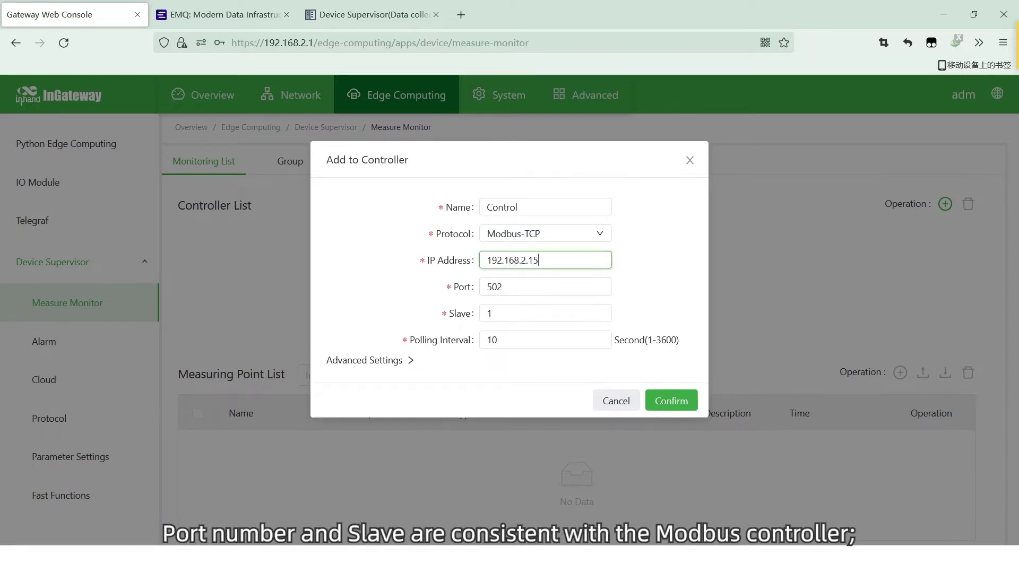
Step: Keep port 502, slave 1 and the default advanced settings, and confirm the new controller
left_click(502, 286)
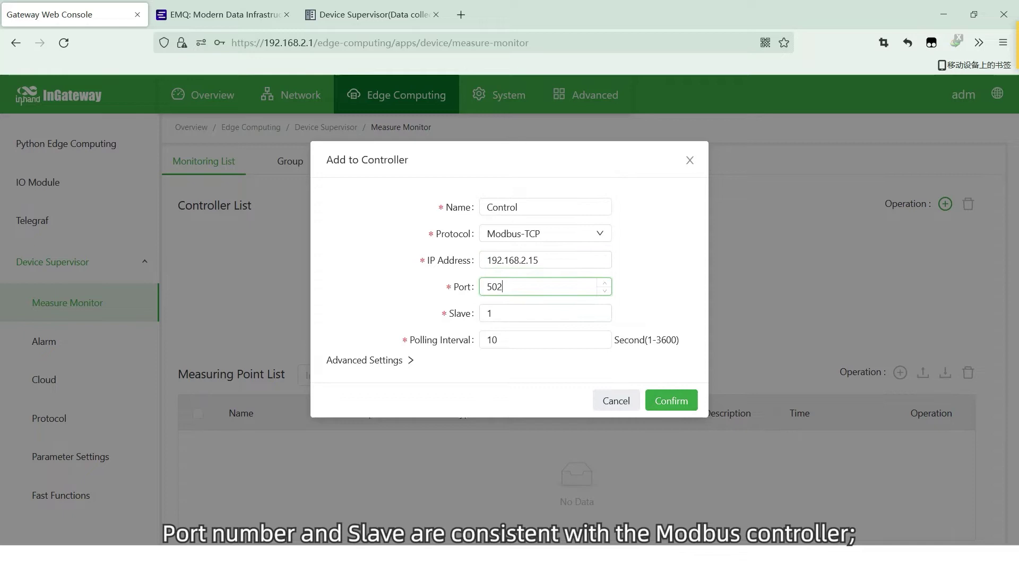
left_click(493, 313)
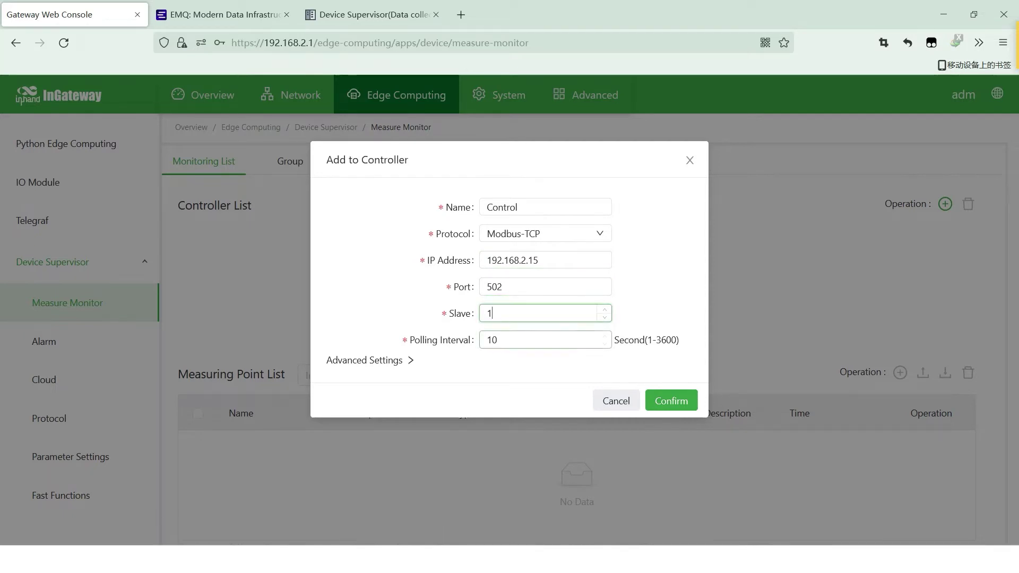
left_click(369, 360)
scroll(509, 319, "down", 3)
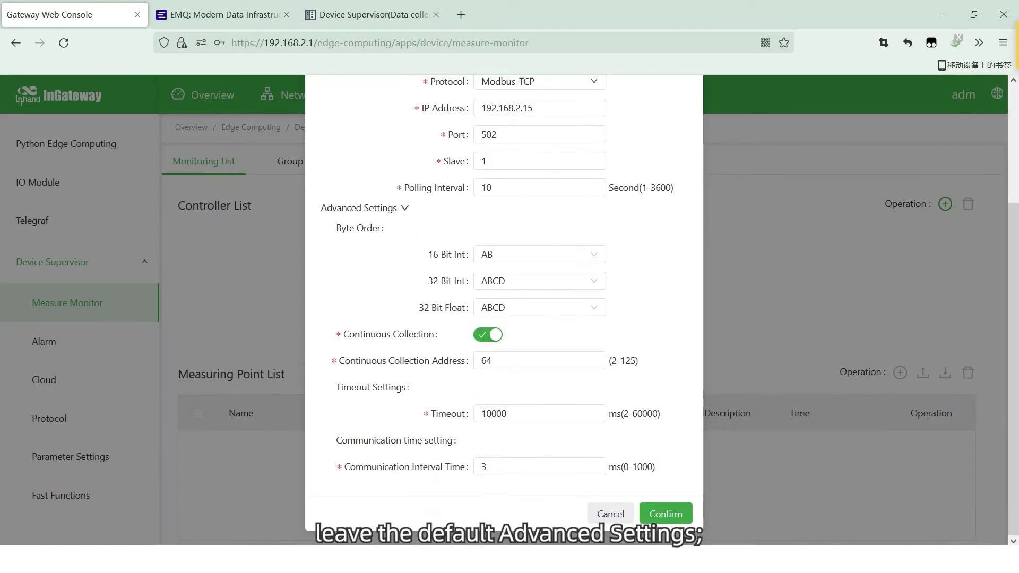
left_click(666, 514)
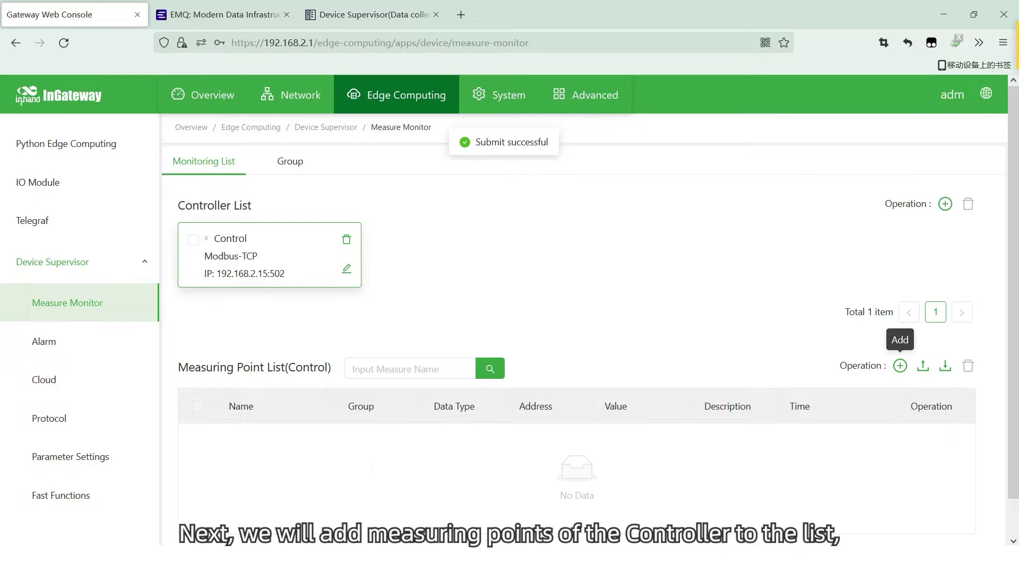
Step: Add a measuring point named temperature at register address 4X 1 with data type DWORD and Read/Write access
left_click(901, 365)
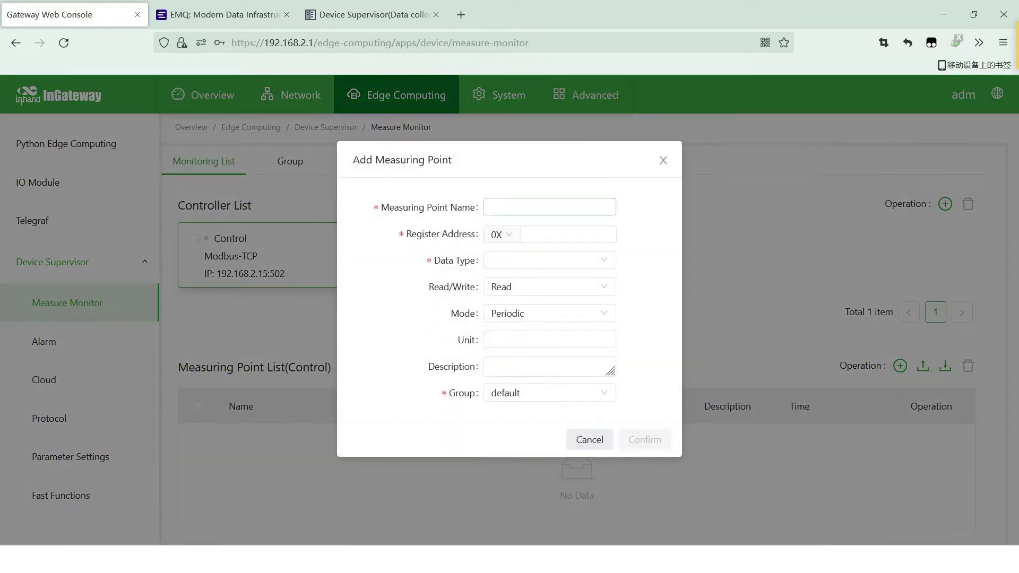
type("temperature")
left_click(502, 234)
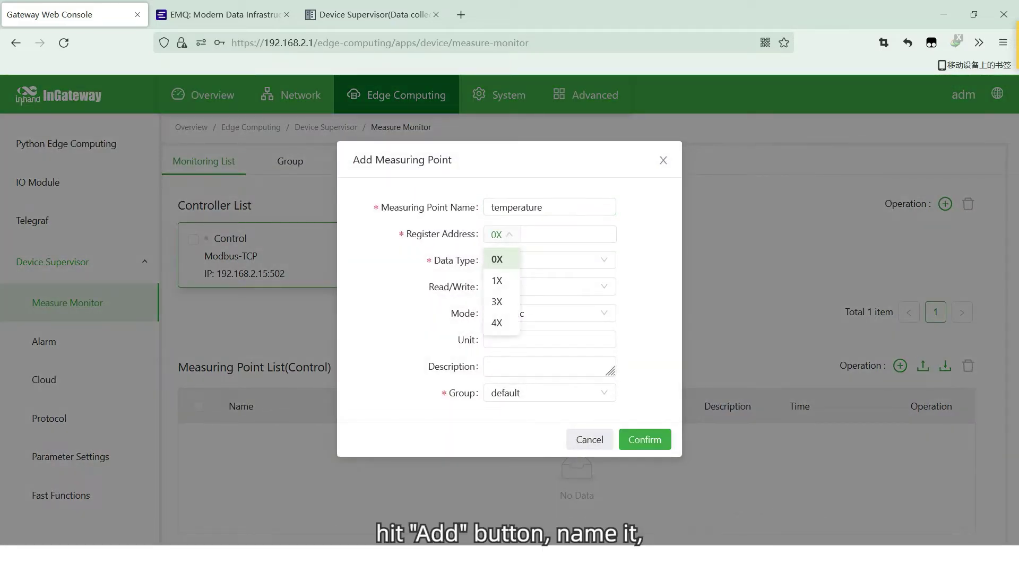
left_click(497, 323)
type("1")
left_click(549, 260)
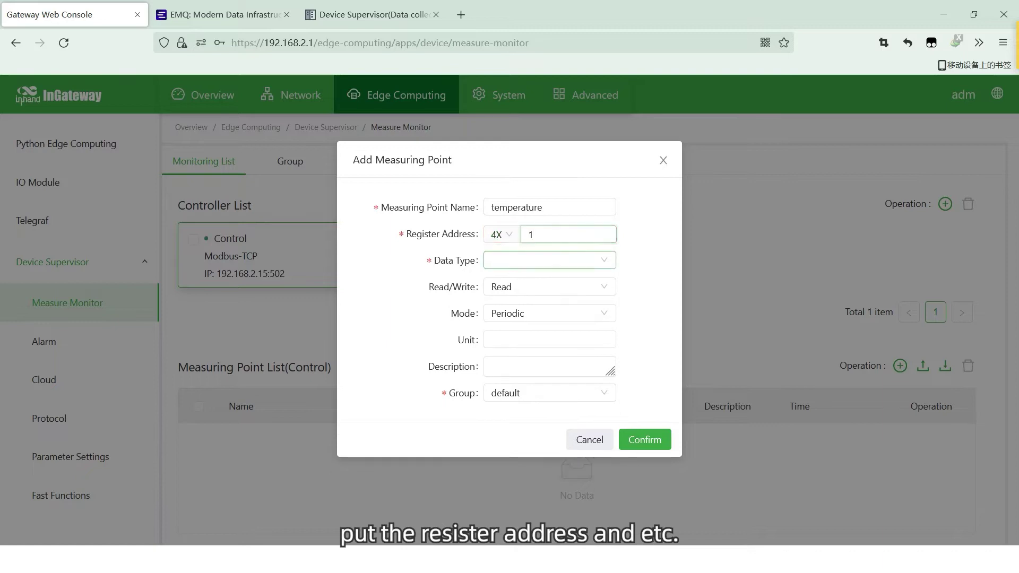
left_click(508, 350)
left_click(549, 287)
left_click(513, 333)
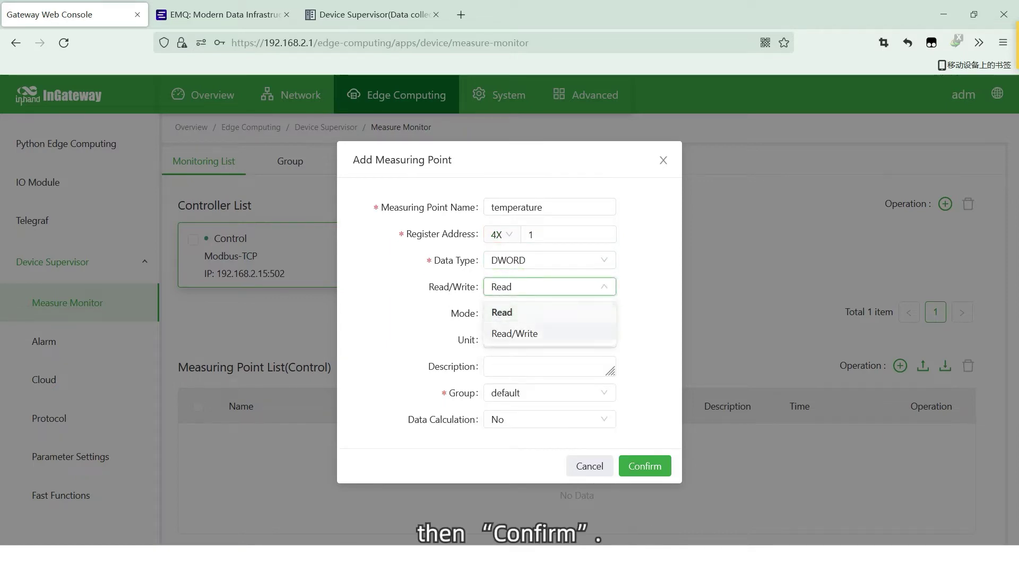
left_click(644, 466)
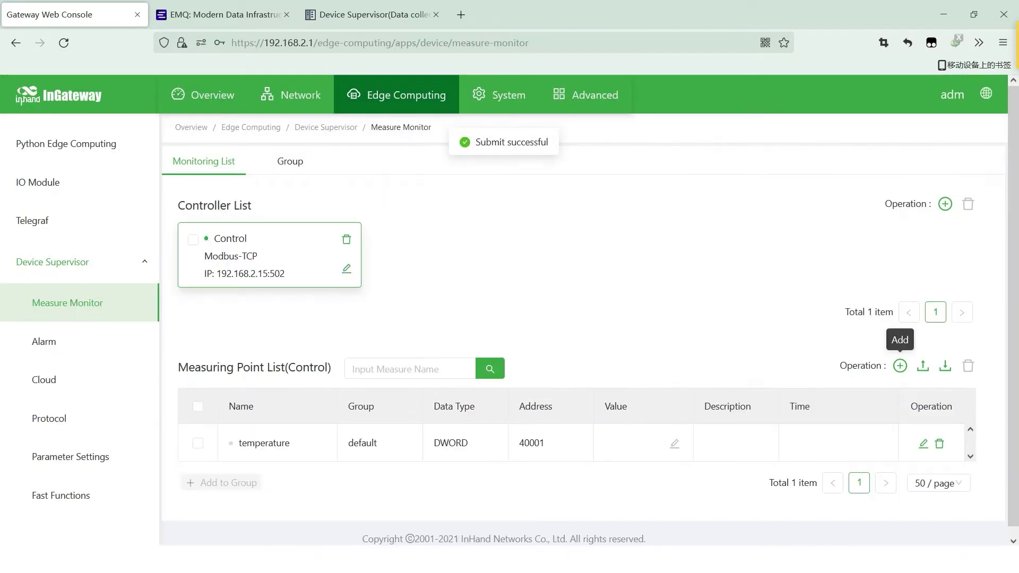
Step: Add a measuring point named pressure at register address 4X 11 with data type DWORD and Read/Write access
left_click(900, 366)
left_click(551, 208)
type("pressure")
left_click(503, 235)
left_click(498, 323)
left_click(569, 235)
type("11")
left_click(549, 260)
left_click(509, 349)
left_click(549, 287)
left_click(514, 332)
left_click(645, 466)
Step: Add a measuring point named humidity at register address 4X 21 with data type DWORD and Read/Write access
left_click(900, 366)
type("humidity")
left_click(502, 235)
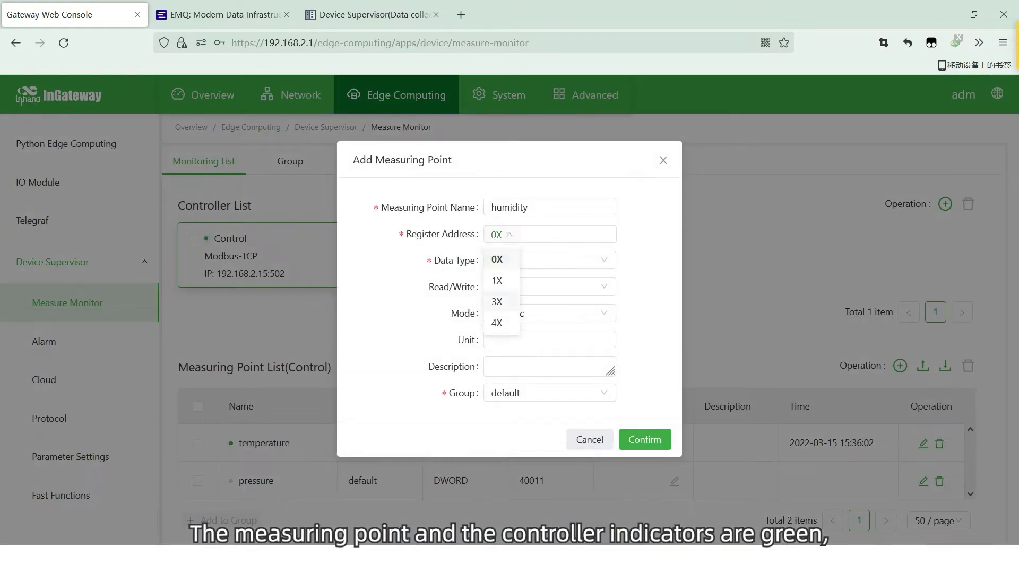
left_click(495, 340)
left_click(569, 234)
type("21")
left_click(549, 267)
left_click(509, 350)
left_click(550, 287)
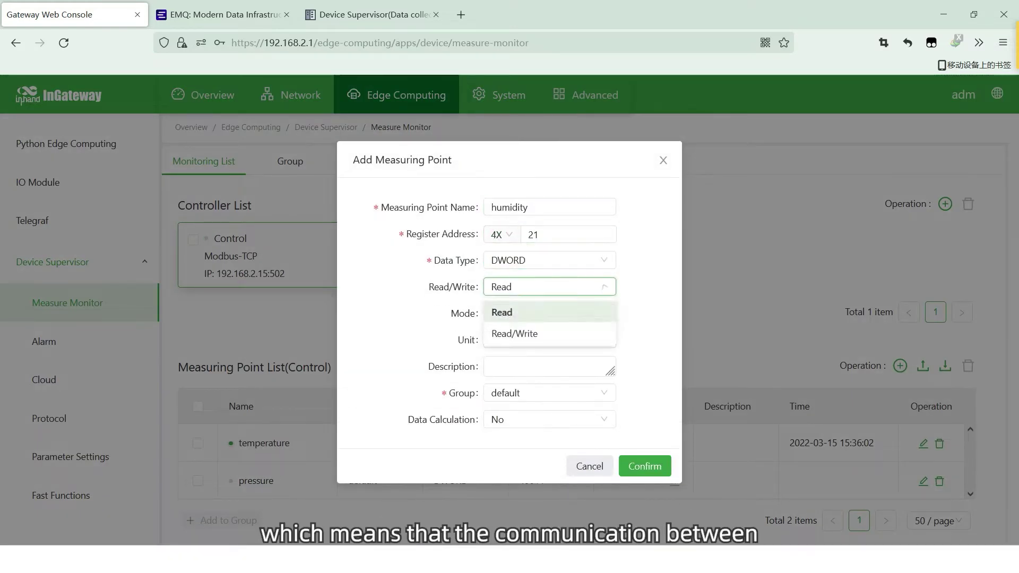
left_click(514, 334)
left_click(645, 466)
Step: Review the mode options in the temperature measuring point's settings and leave without changing them
scroll(584, 372, "down", 2)
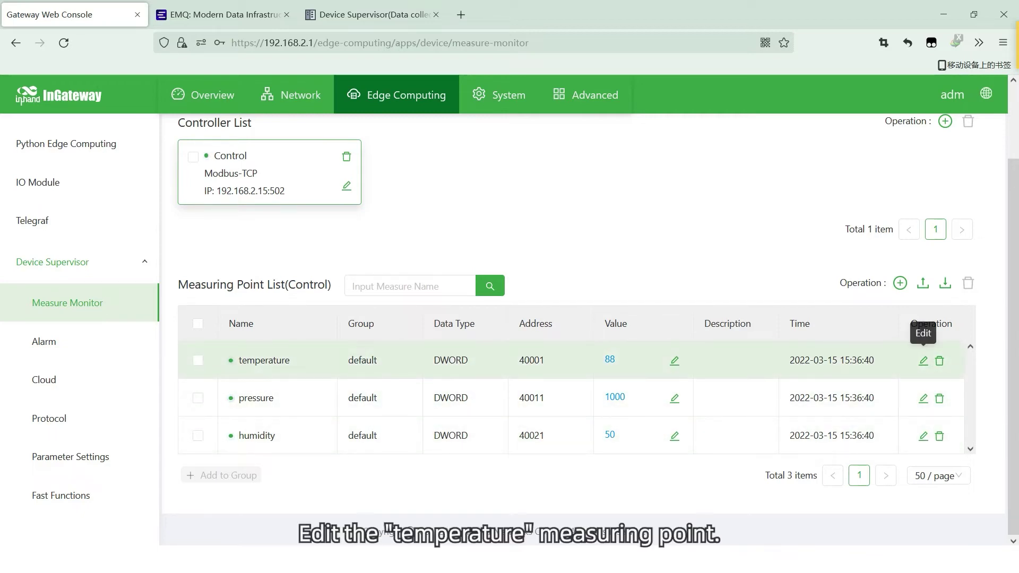
left_click(924, 361)
left_click(550, 314)
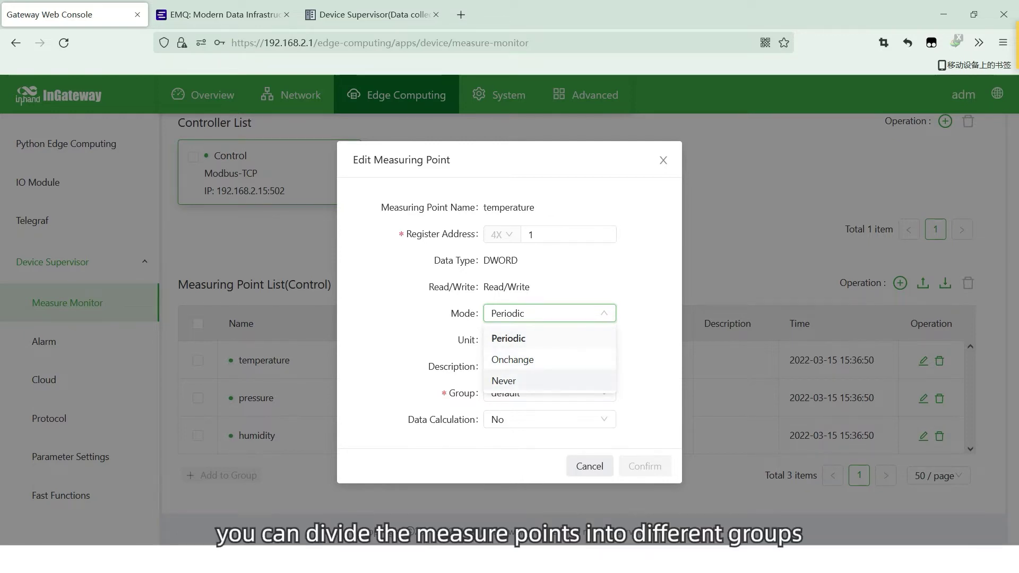
left_click(549, 338)
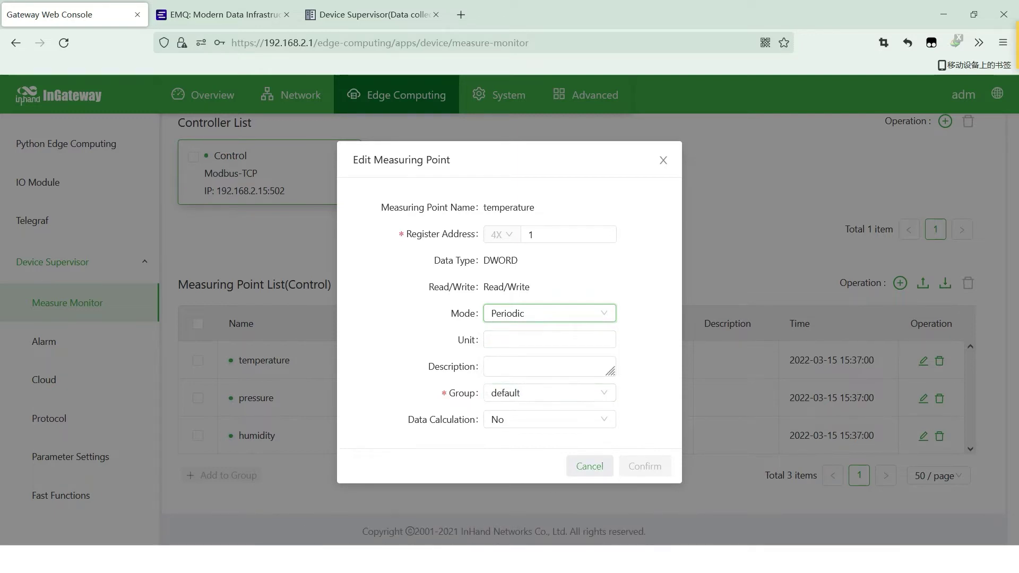
left_click(589, 466)
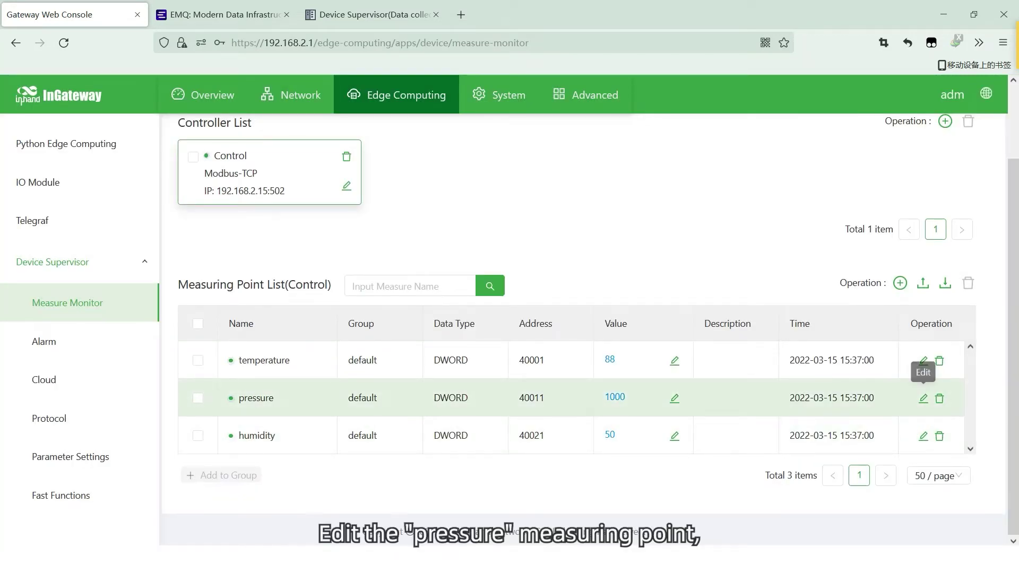
Step: Open the pressure measuring point for editing and look through the Ratio Conversion, Offset And Zoom and Bit Truncation calculation modes
left_click(924, 398)
left_click(549, 420)
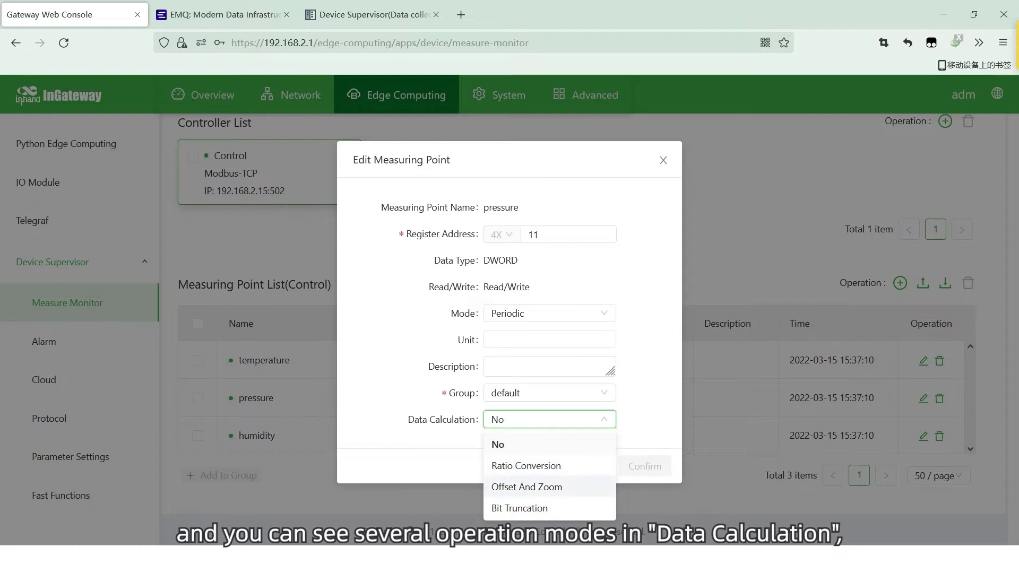
left_click(531, 466)
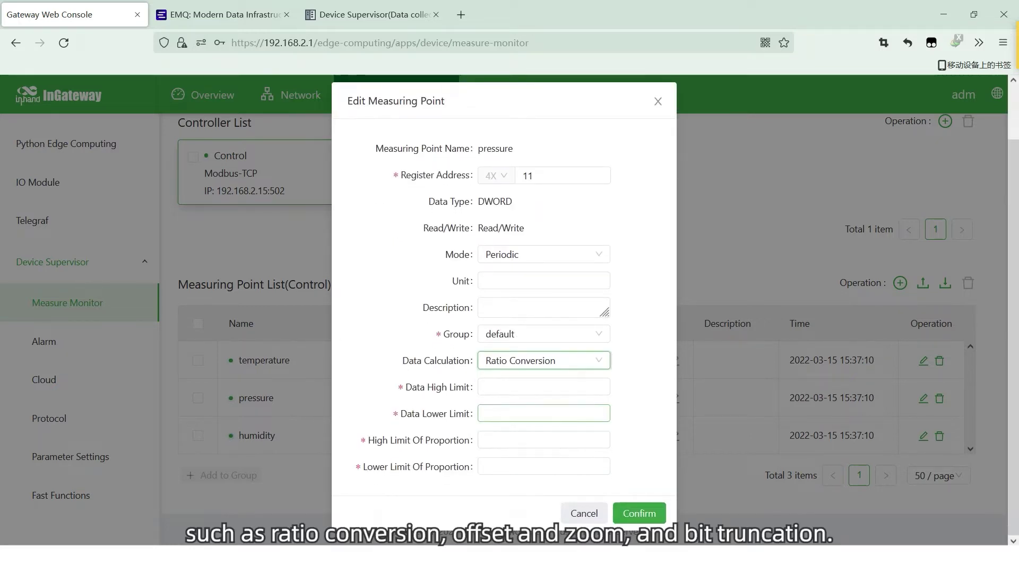
left_click(544, 360)
left_click(521, 428)
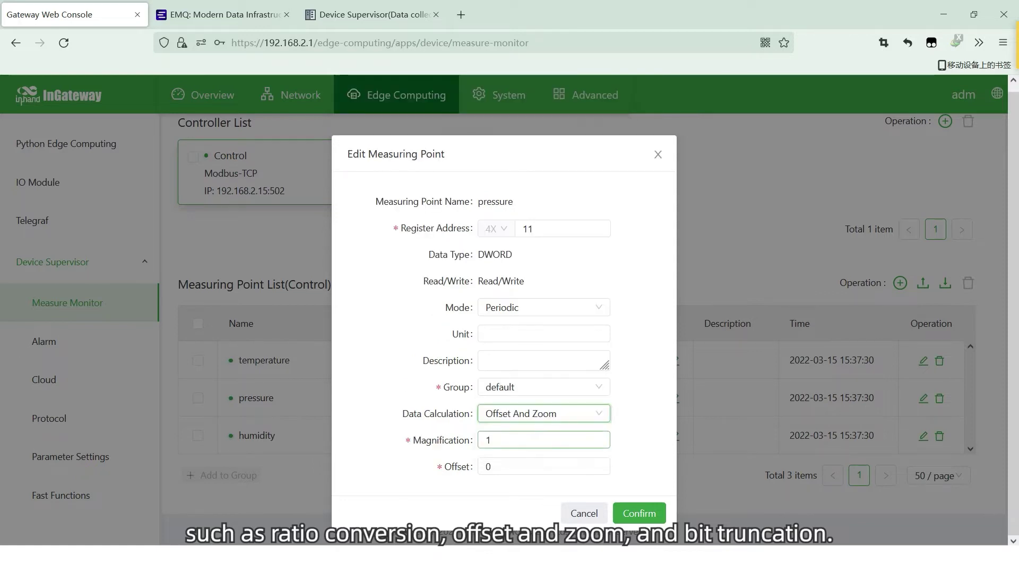
left_click(544, 414)
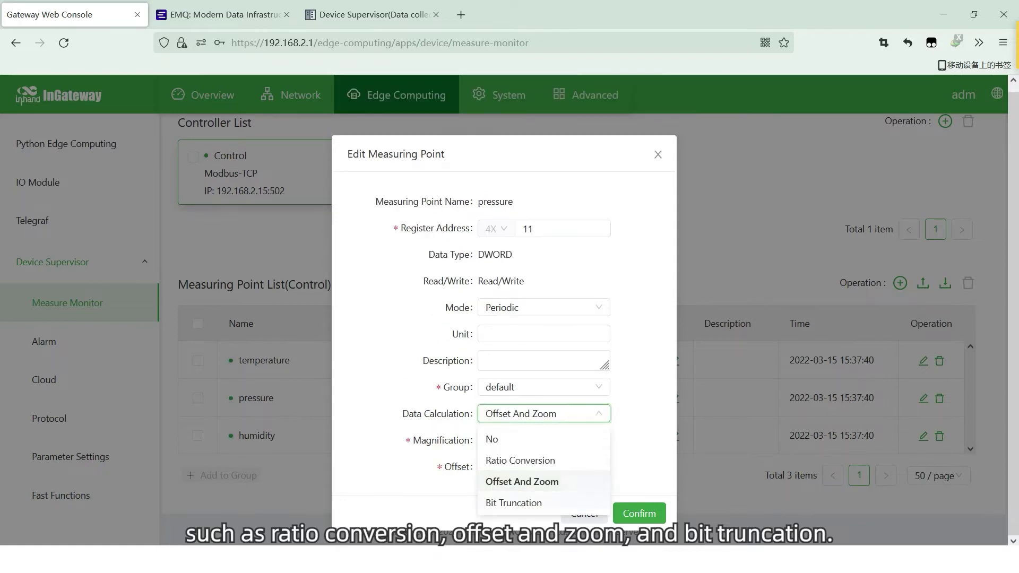
left_click(515, 501)
Step: Set the pressure point's data calculation to Offset And Zoom with magnification 0.01 and offset 5, and save it
left_click(544, 414)
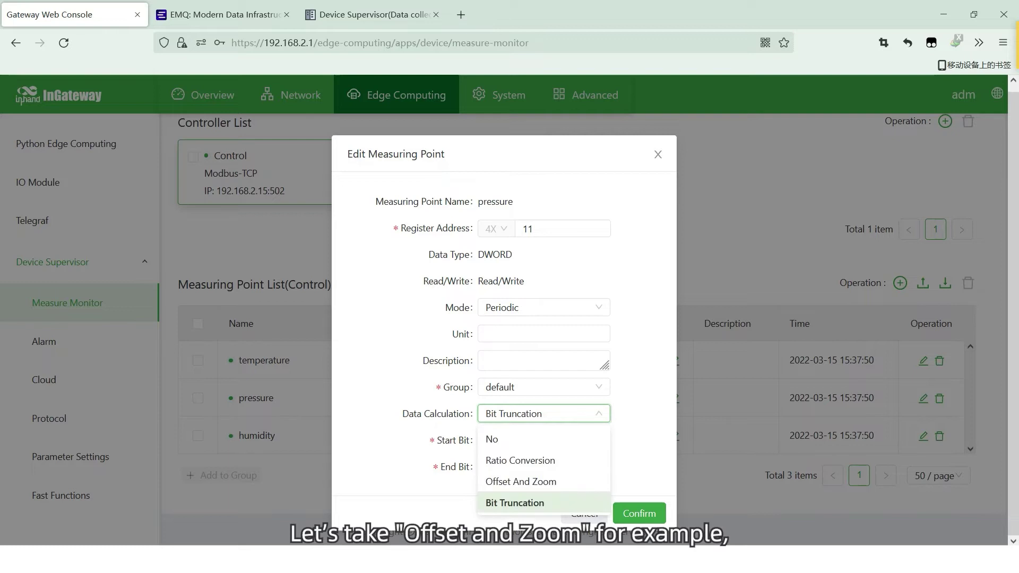
left_click(521, 481)
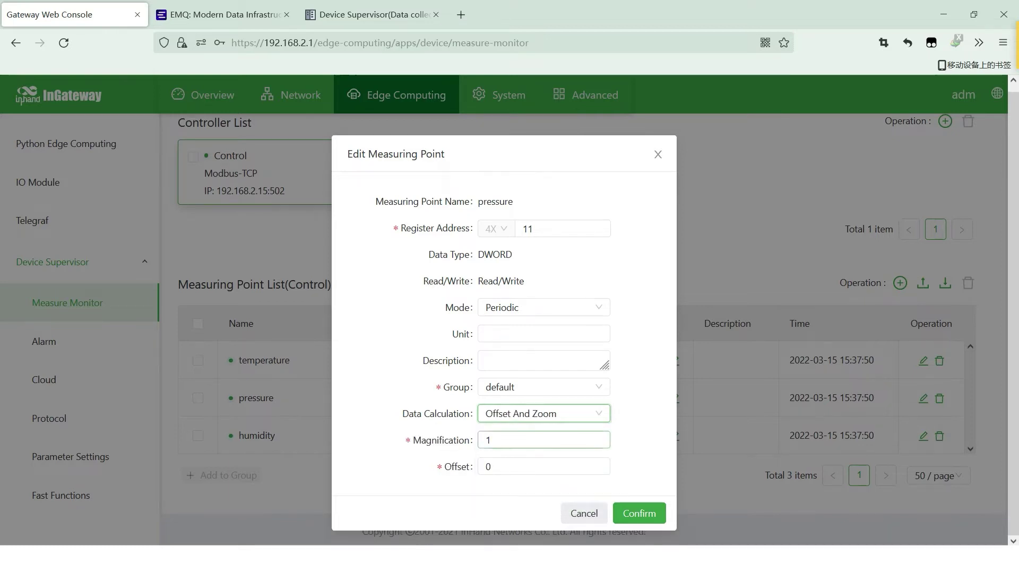
double_click(487, 440)
type("0.01")
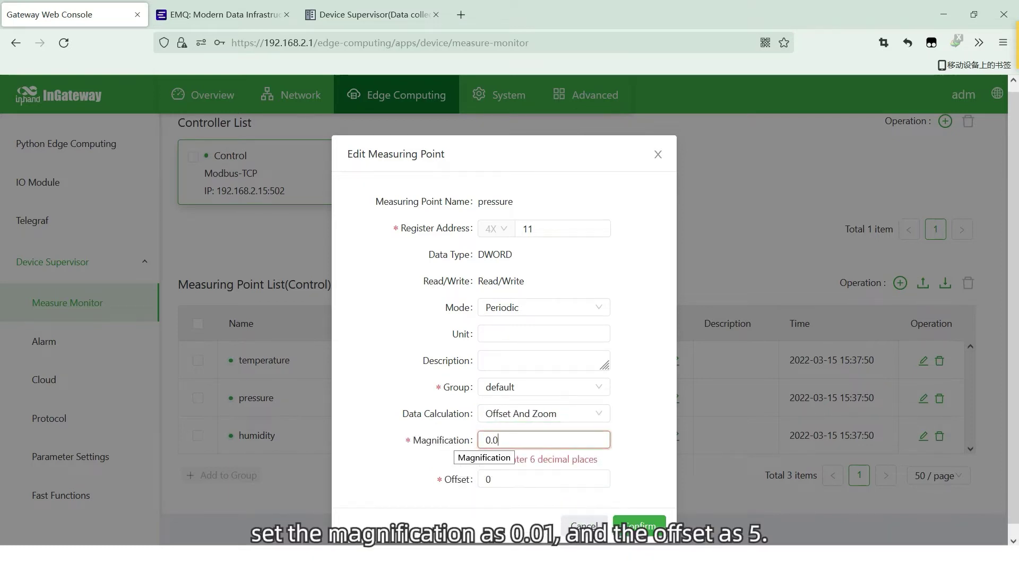
key("Tab")
type("5")
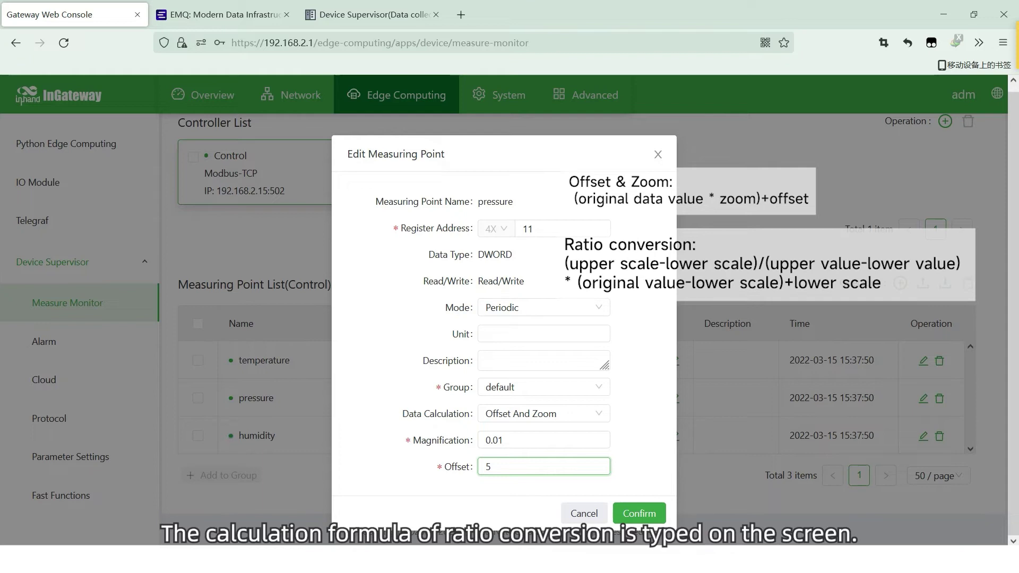
left_click(639, 513)
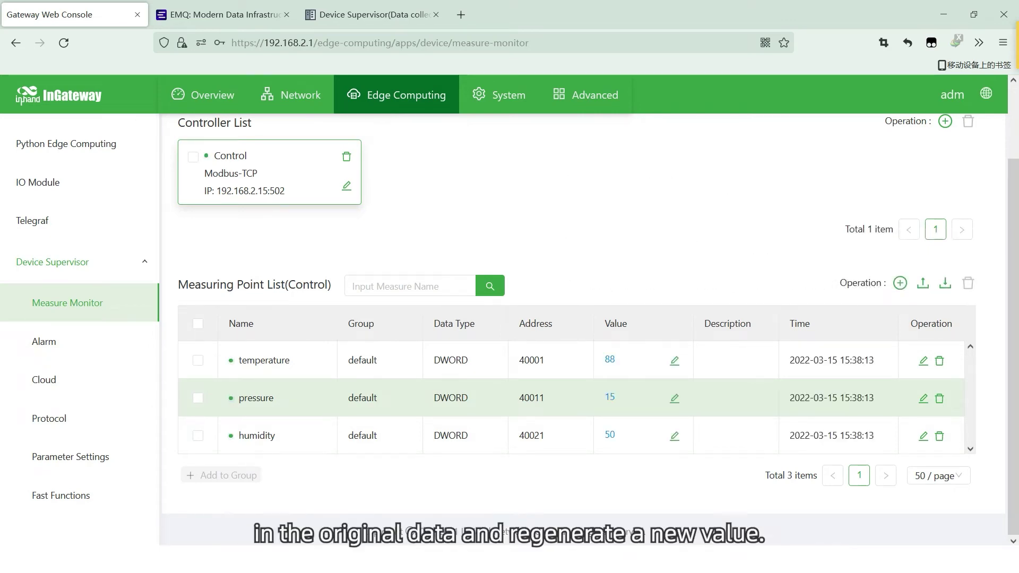
double_click(609, 397)
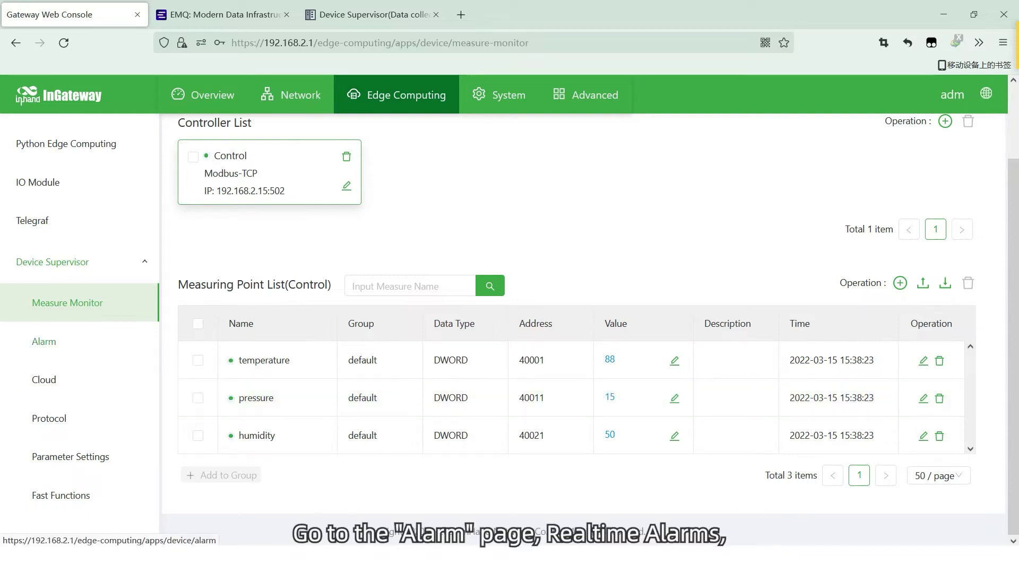
Step: Look through the gateway's realtime alarms, alarm rules, history alarms and alarm labels
left_click(44, 341)
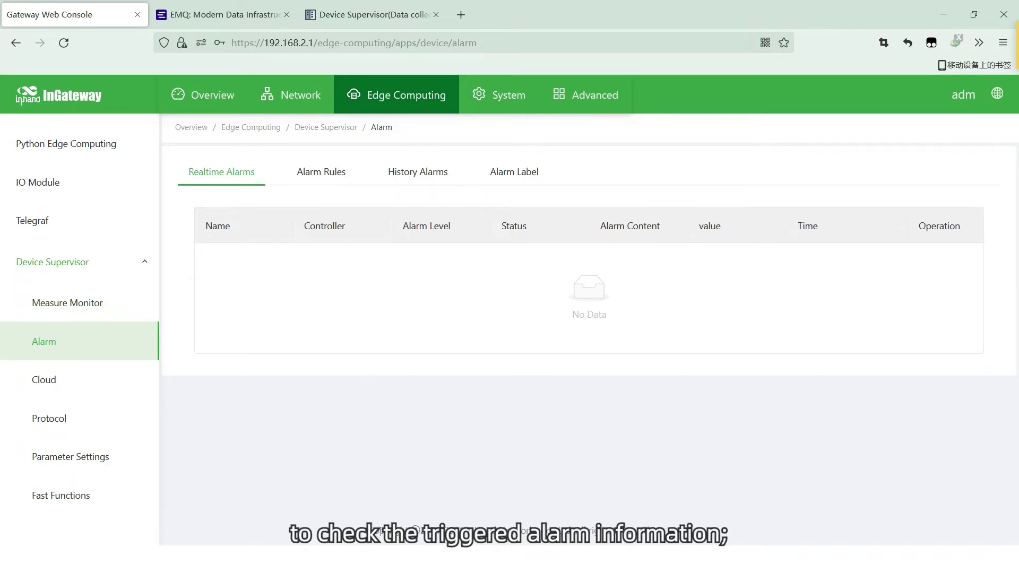
left_click(322, 171)
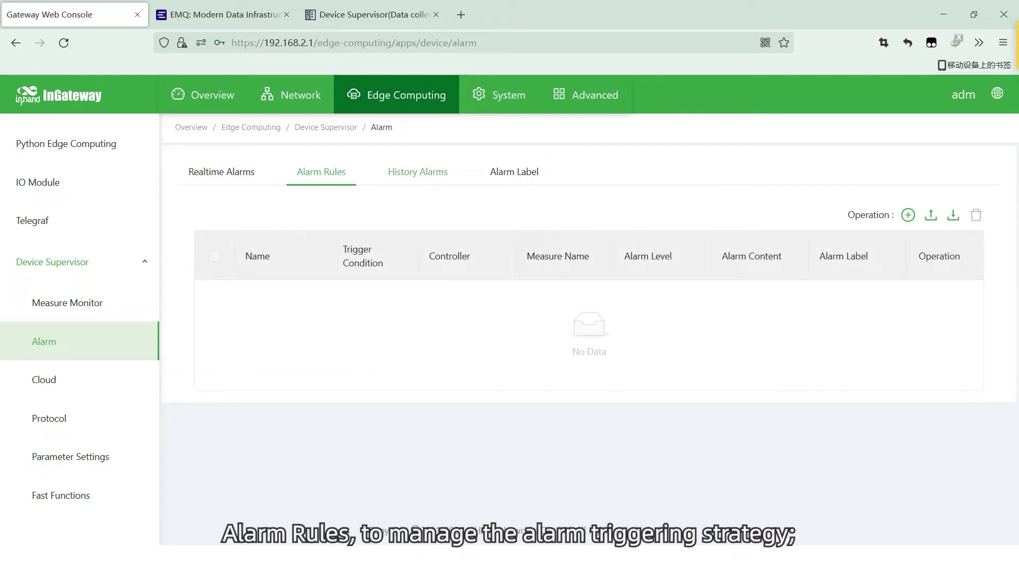
left_click(418, 171)
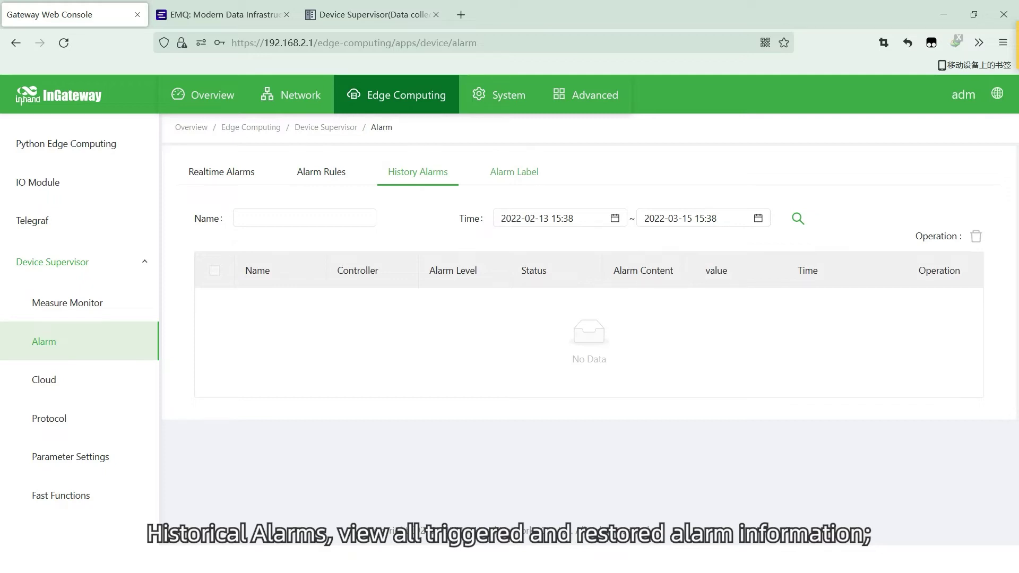
left_click(513, 171)
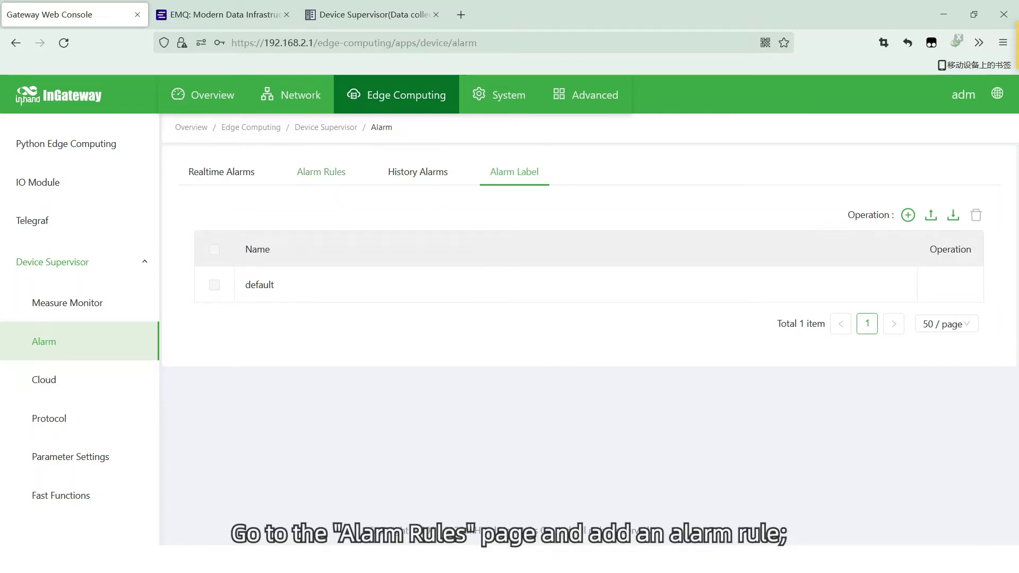
Step: Start a new alarm rule named Warning for the Control controller's temperature point with alarm level Warning
left_click(321, 171)
left_click(909, 215)
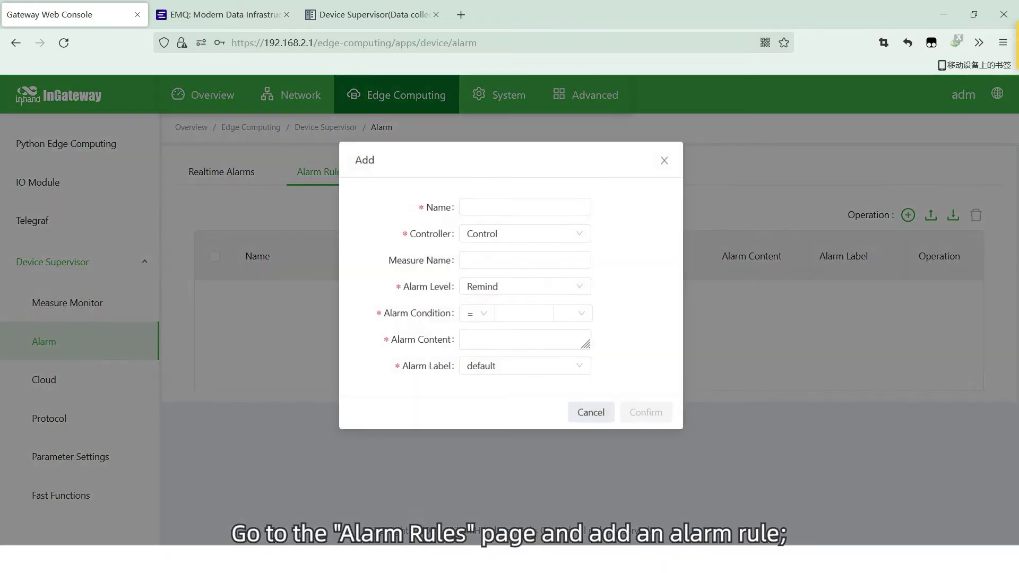
type("Wa")
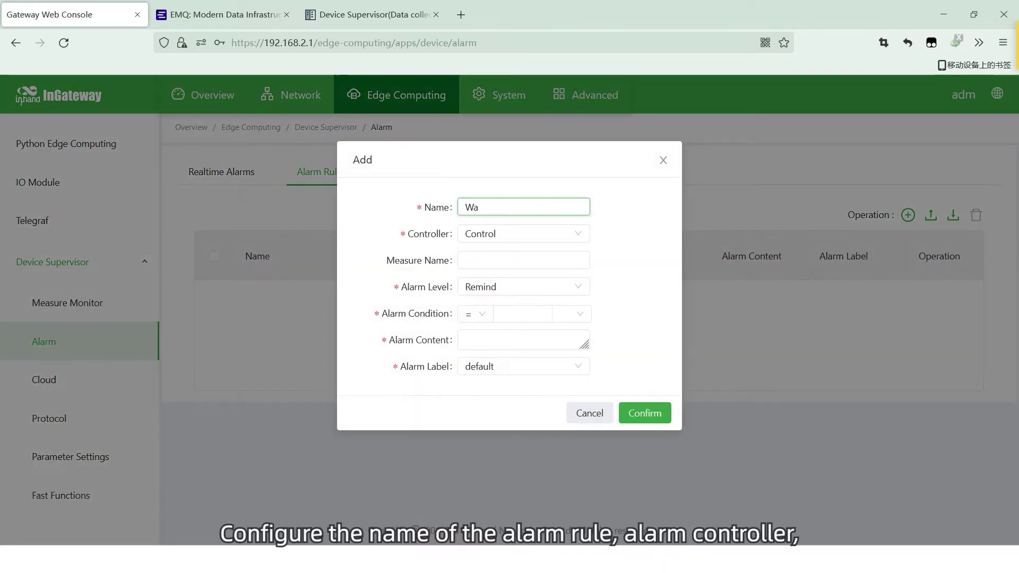
type("rning")
left_click(522, 260)
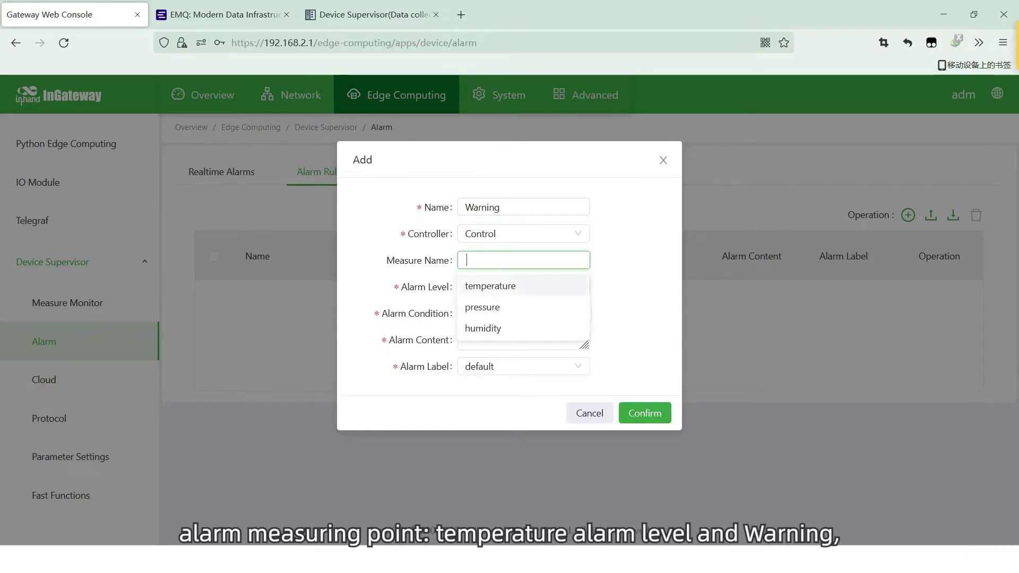
left_click(490, 285)
left_click(523, 287)
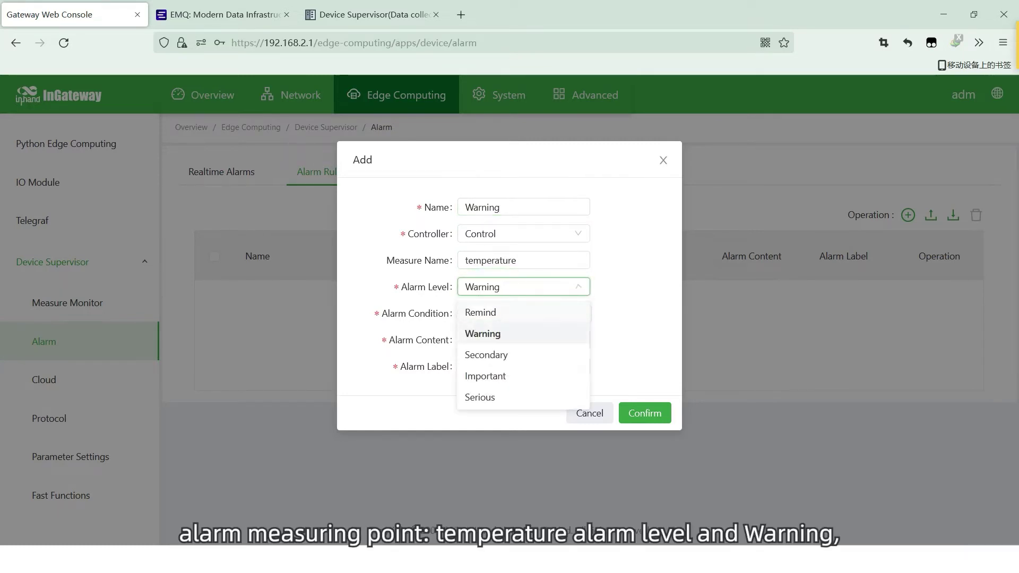
left_click(483, 332)
Step: Set the rule's alarm condition to ≤ 50 and its content to "Warning!", and save the rule
left_click(475, 314)
left_click(474, 446)
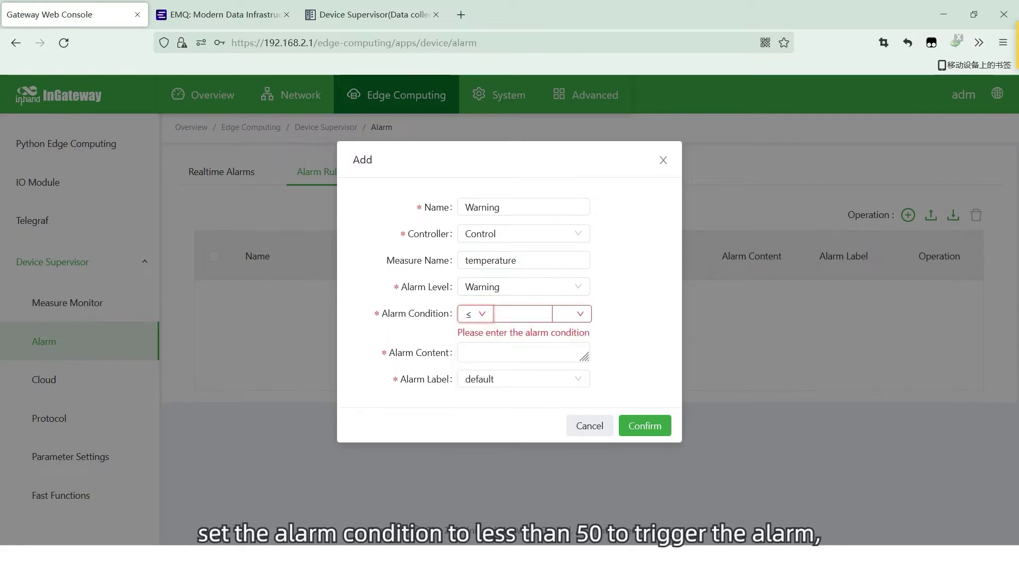
left_click(522, 313)
type("50")
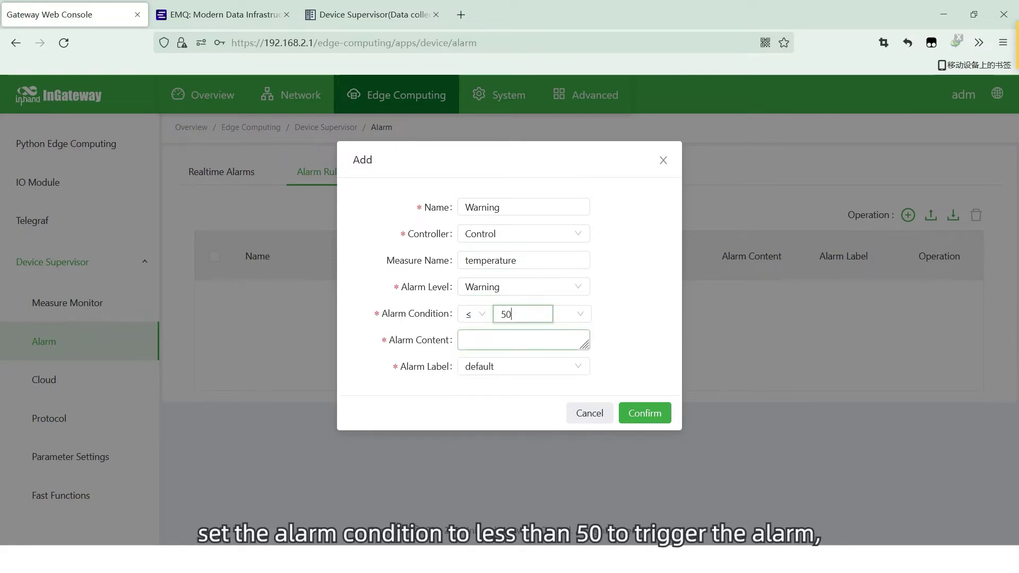
left_click(485, 345)
type("War")
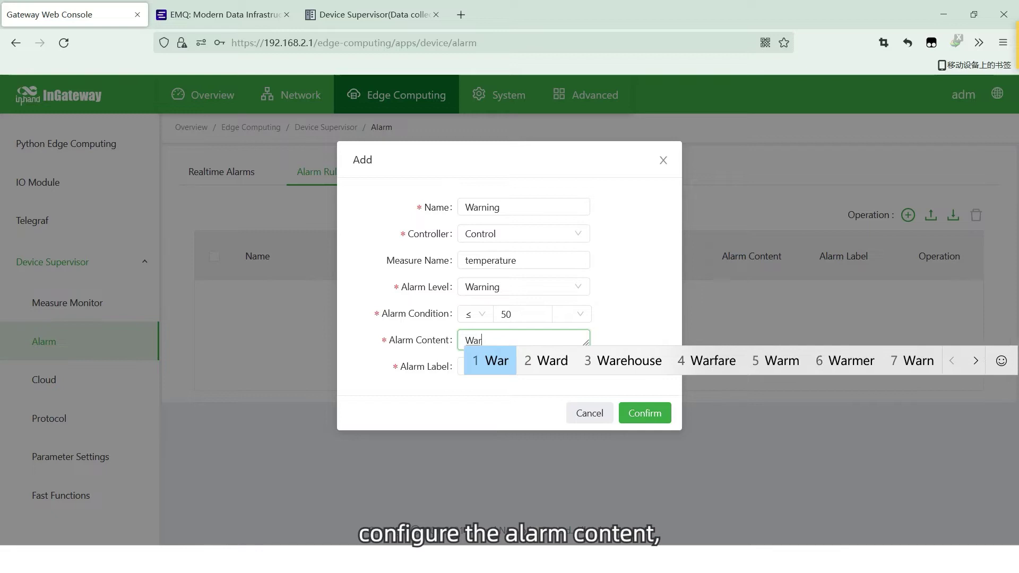
type("ning")
key("space")
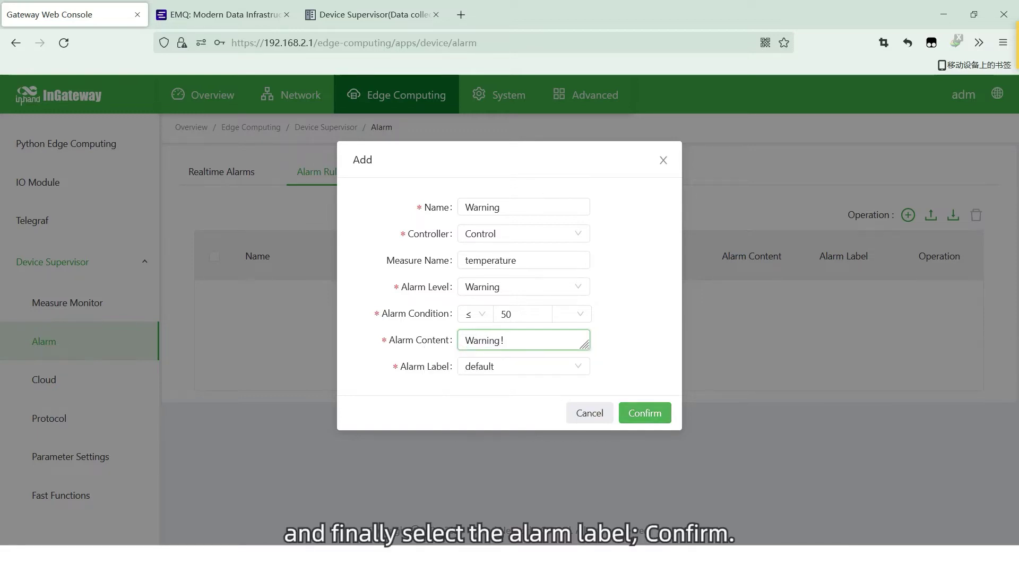
left_click(645, 413)
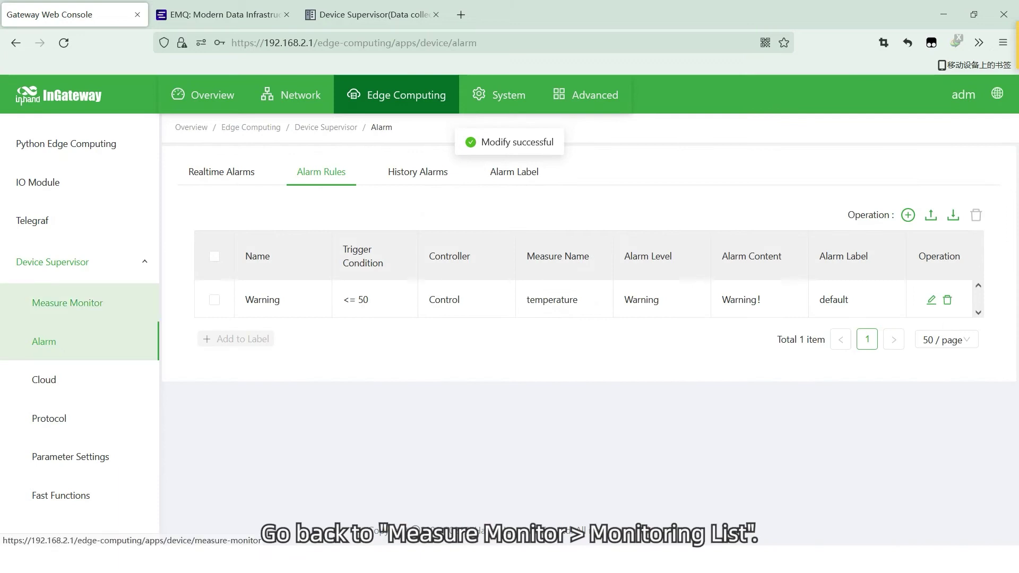
Step: Set the temperature measuring point's value to 35 and check the realtime alarms
left_click(68, 302)
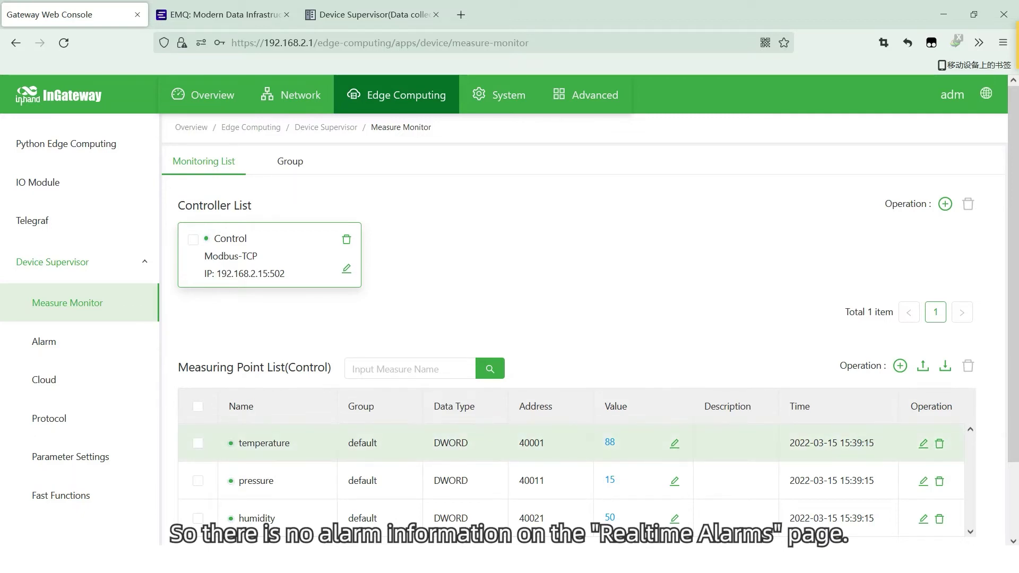
left_click(674, 444)
type("35")
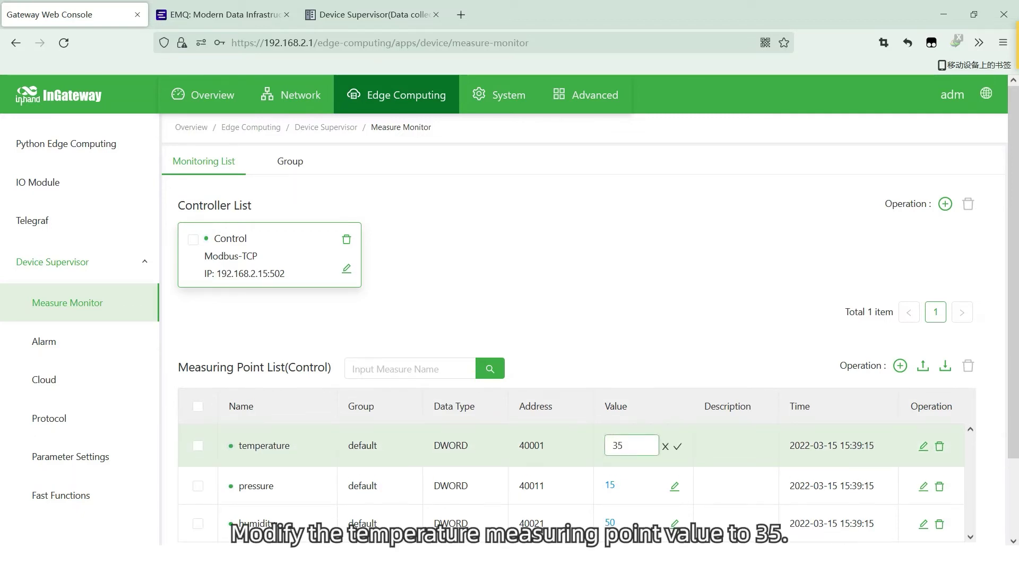
key("Return")
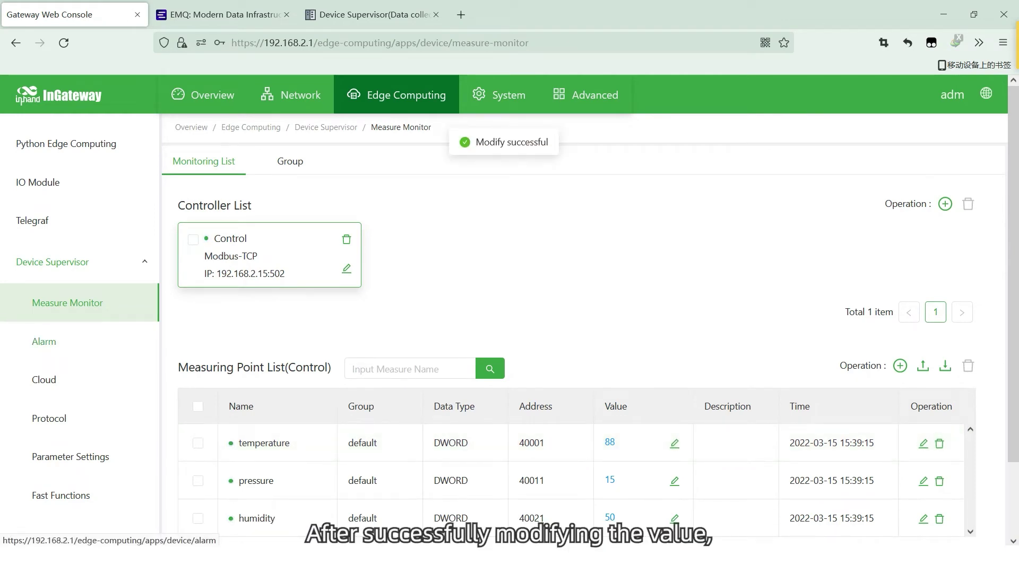
left_click(44, 341)
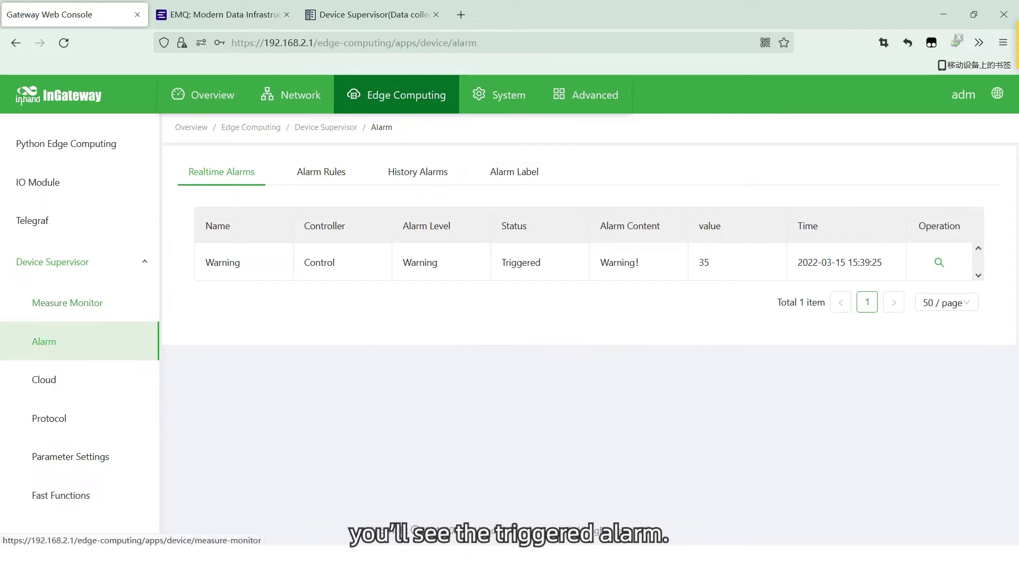
Step: Set the temperature measuring point's value to 55 and check the realtime and history alarms
left_click(67, 303)
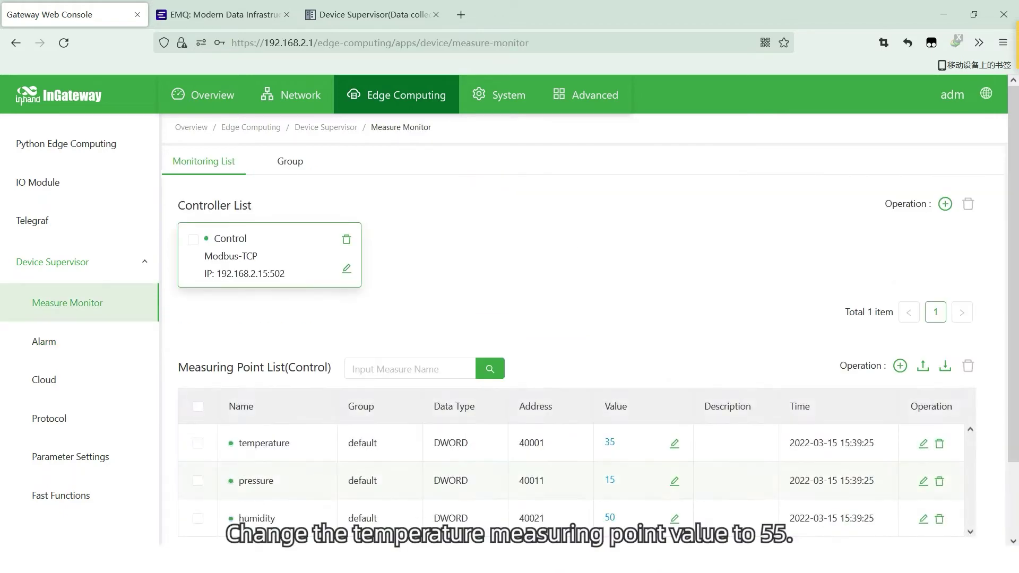
left_click(674, 443)
type("35")
key("Return")
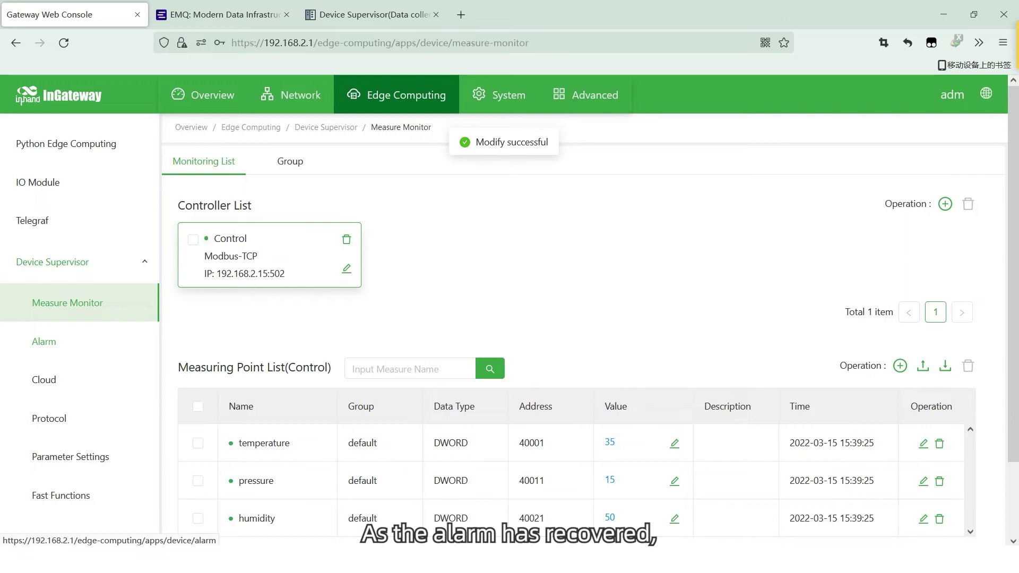
left_click(44, 342)
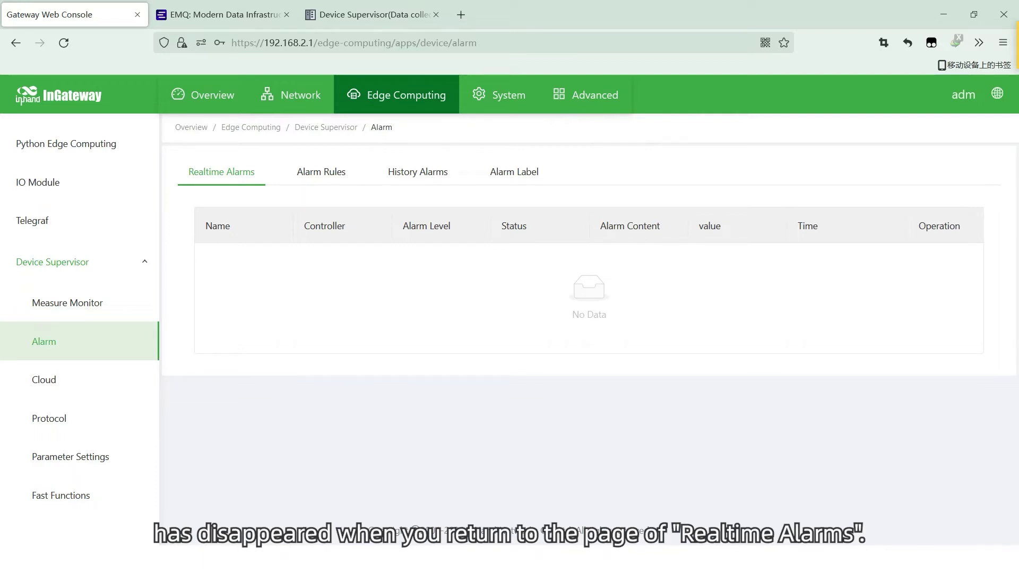
left_click(417, 171)
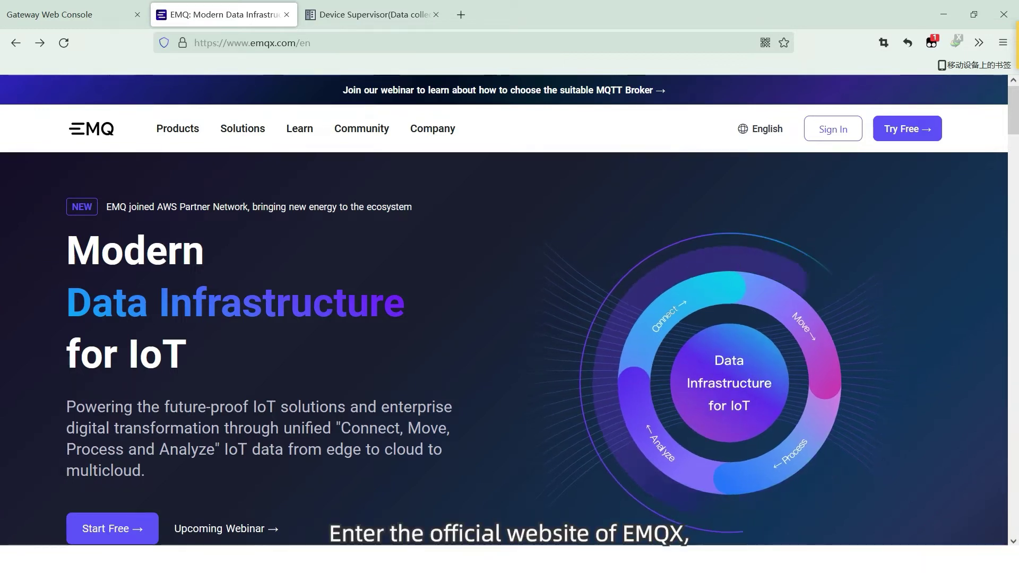
Step: Open the Public MQTT 5 Broker page on the EMQ website and select the broker address in its access information
mouse_move(299, 129)
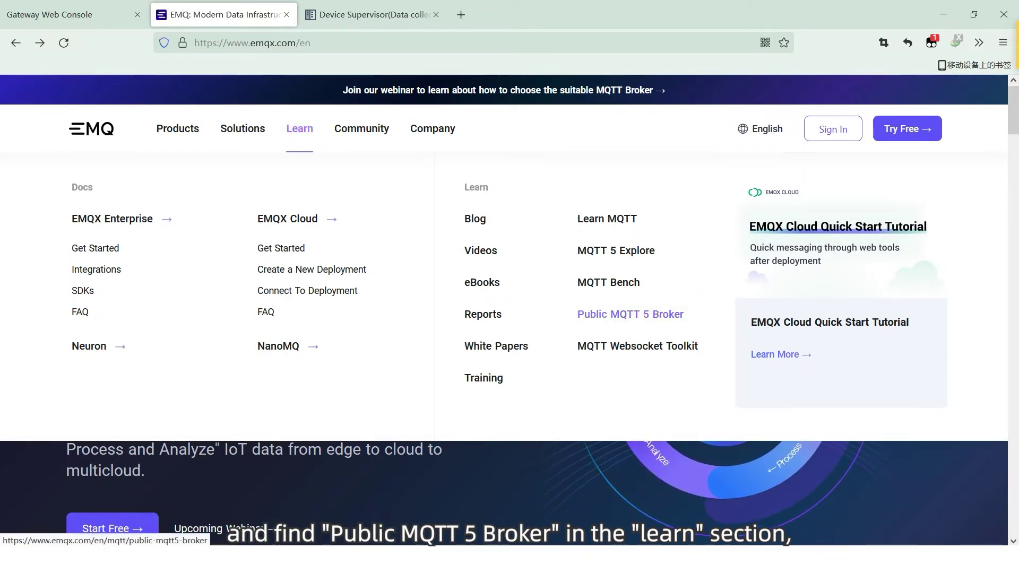
left_click(631, 315)
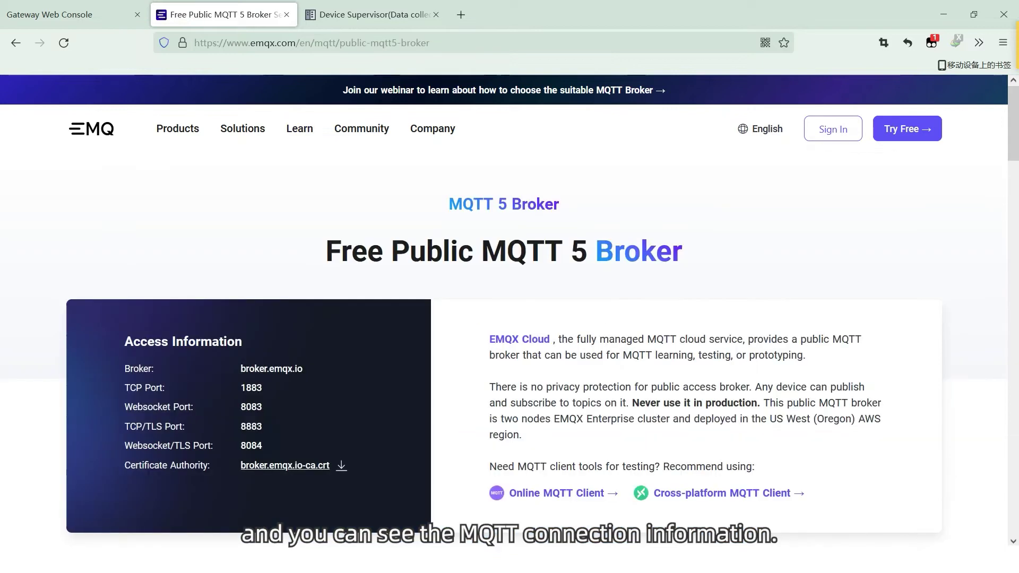
left_click_drag(241, 368, 303, 368)
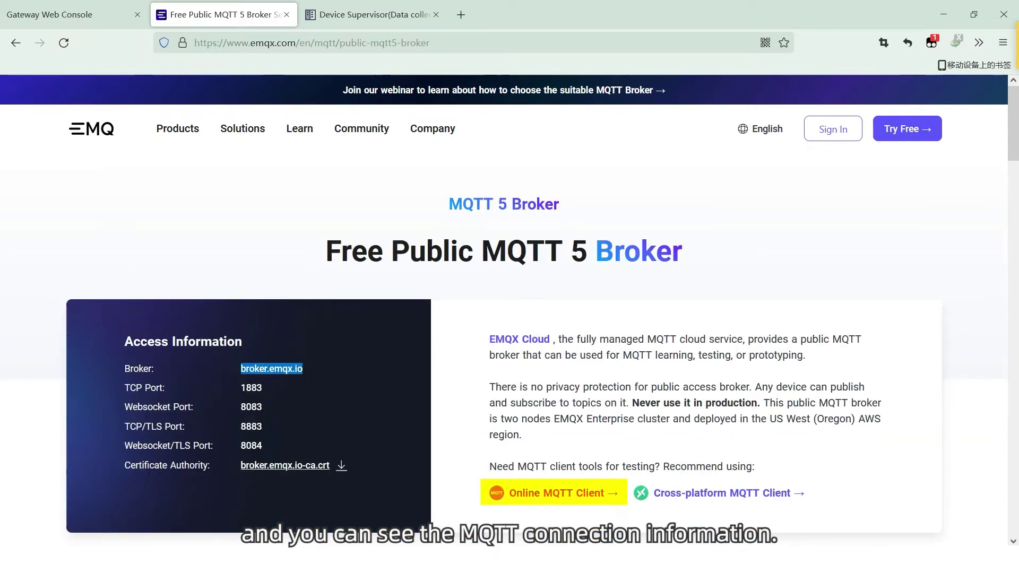
Step: Back in the gateway console, enable the MQTT cloud service with server address broker.emqx.io, client ID inhand and default advanced settings, and submit it
left_click(71, 14)
left_click(44, 379)
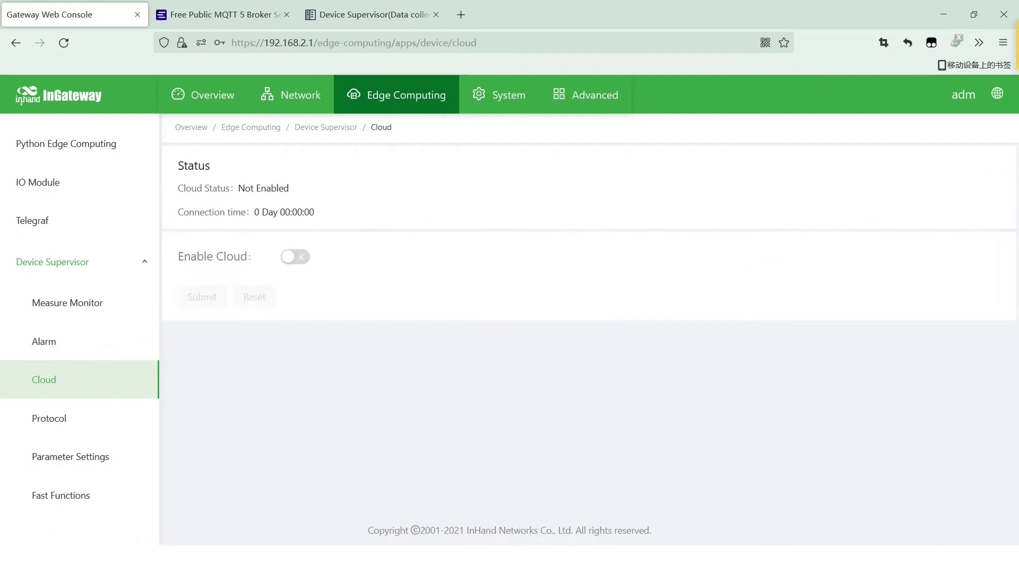
left_click(294, 257)
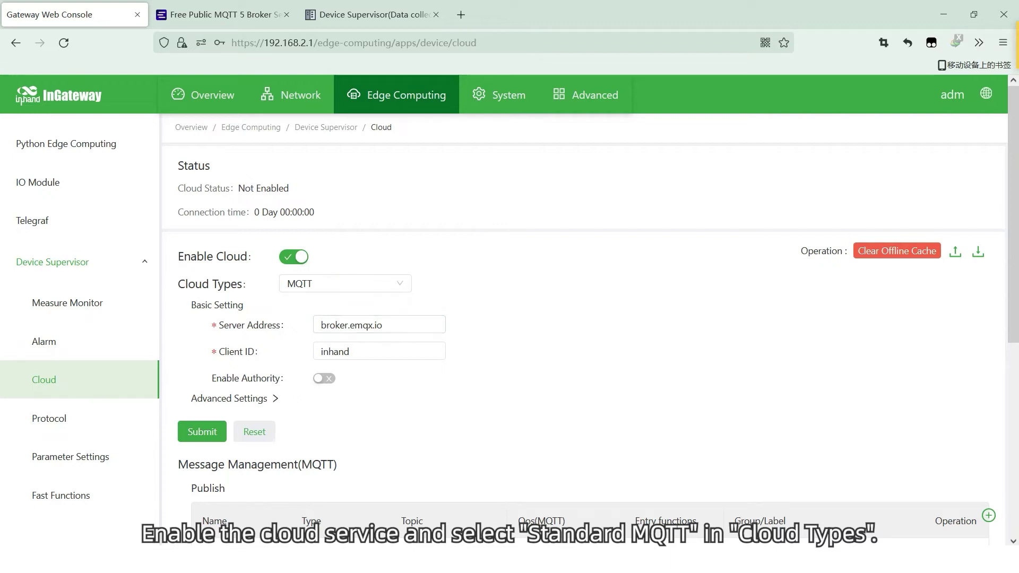
left_click(382, 325)
left_click(350, 351)
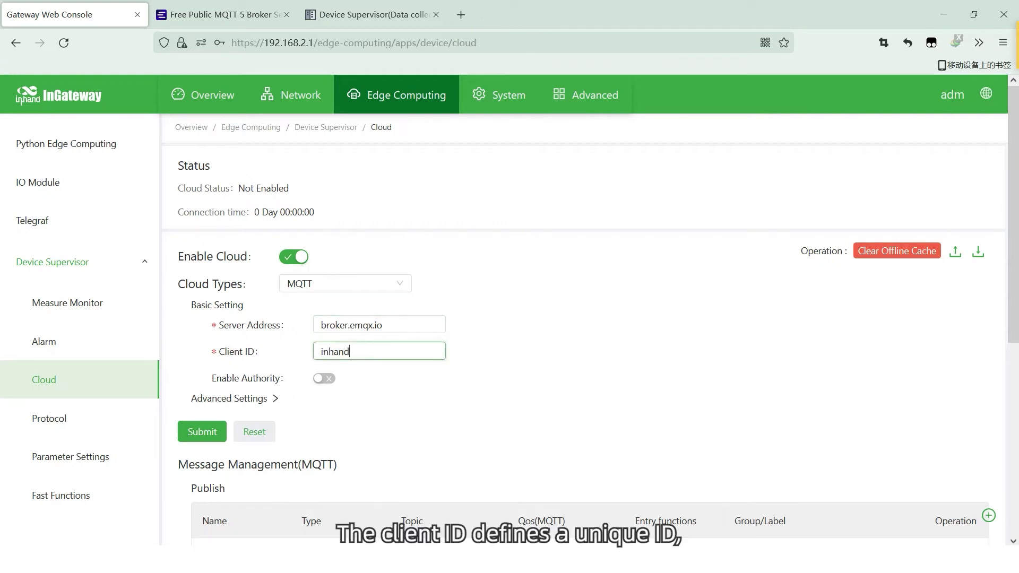
left_click(235, 398)
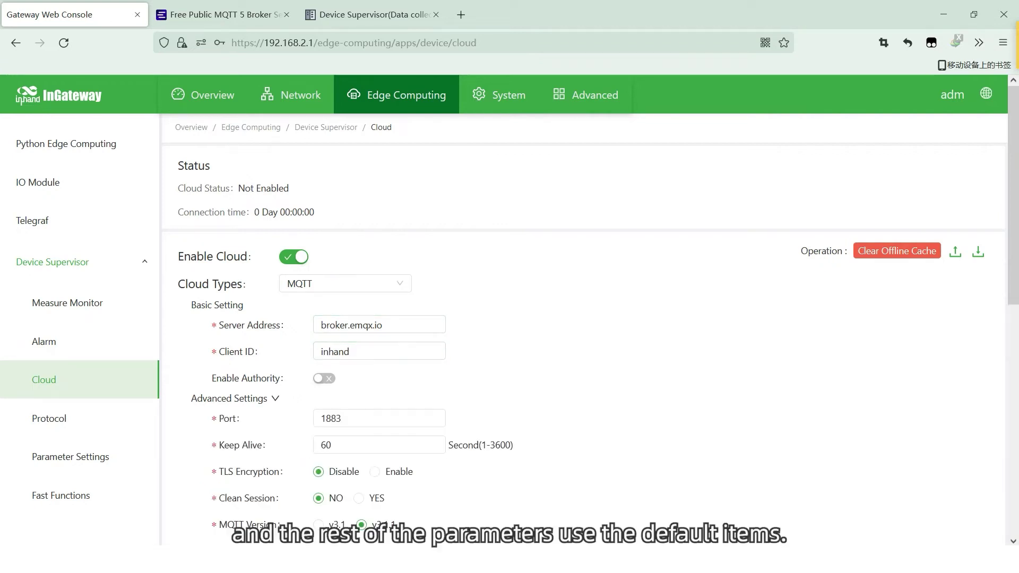
scroll(584, 329, "down", 2)
left_click(202, 481)
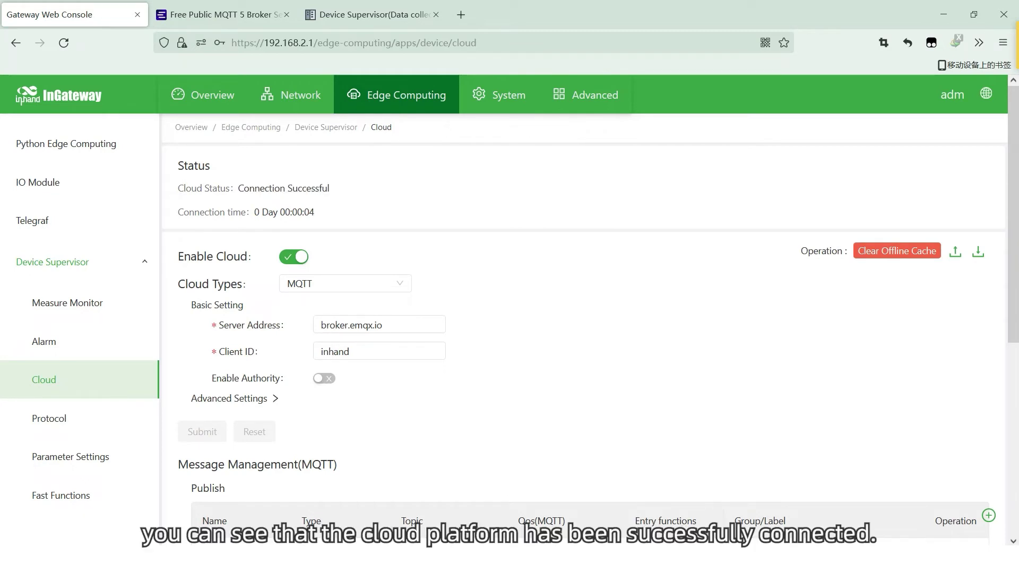
Step: Add an MQTT publish message named devices/release with the Measuring Point Group trigger source and the default group
scroll(584, 318, "down", 5)
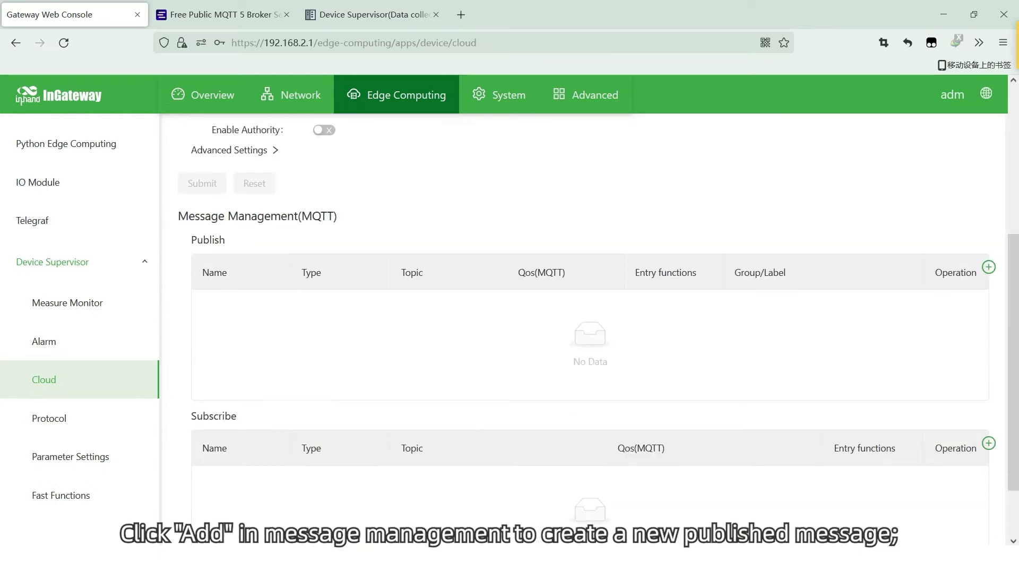
left_click(989, 267)
left_click(479, 207)
type("devices/rel")
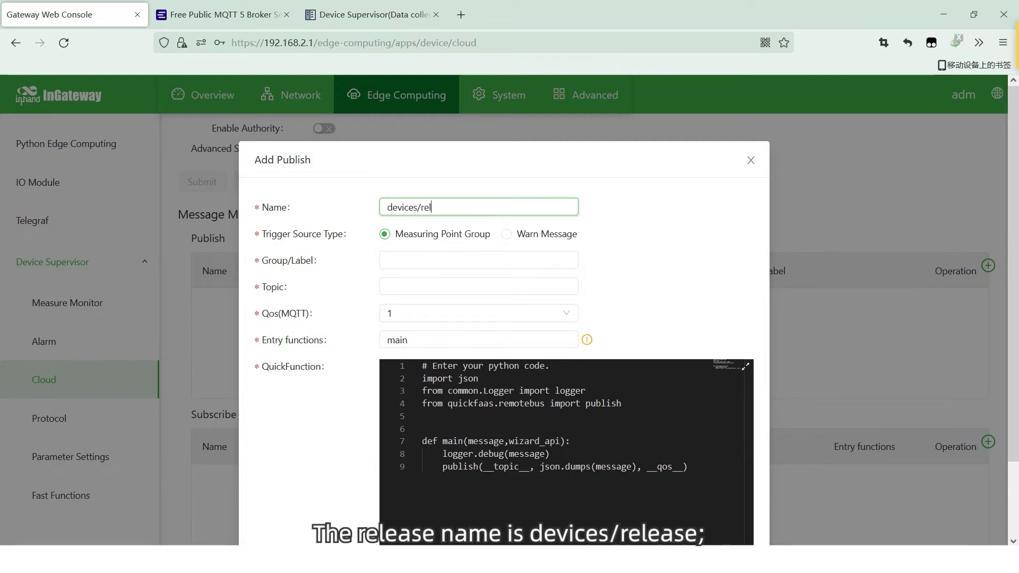
type("ease")
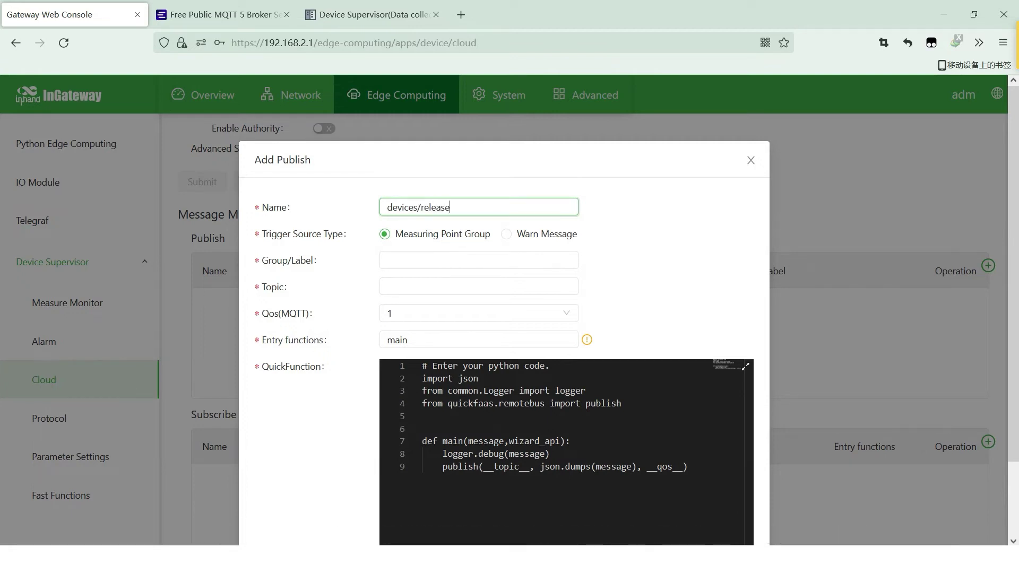
left_click_drag(485, 233, 395, 233)
left_click(478, 260)
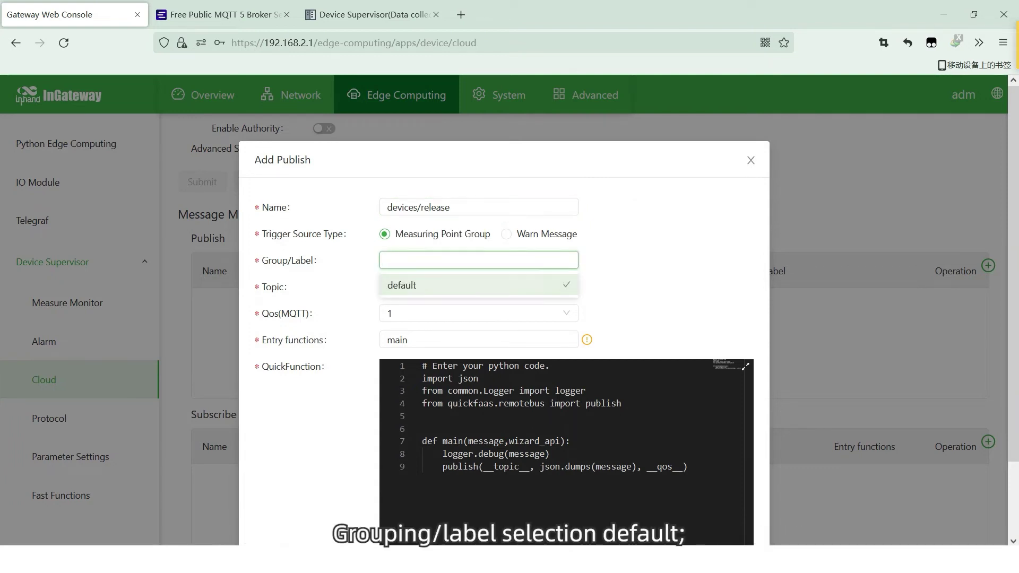
left_click(479, 285)
Step: Set the publish message's topic to devices/releases with QoS 1, keeping main as the entry function
left_click(478, 286)
type("devices")
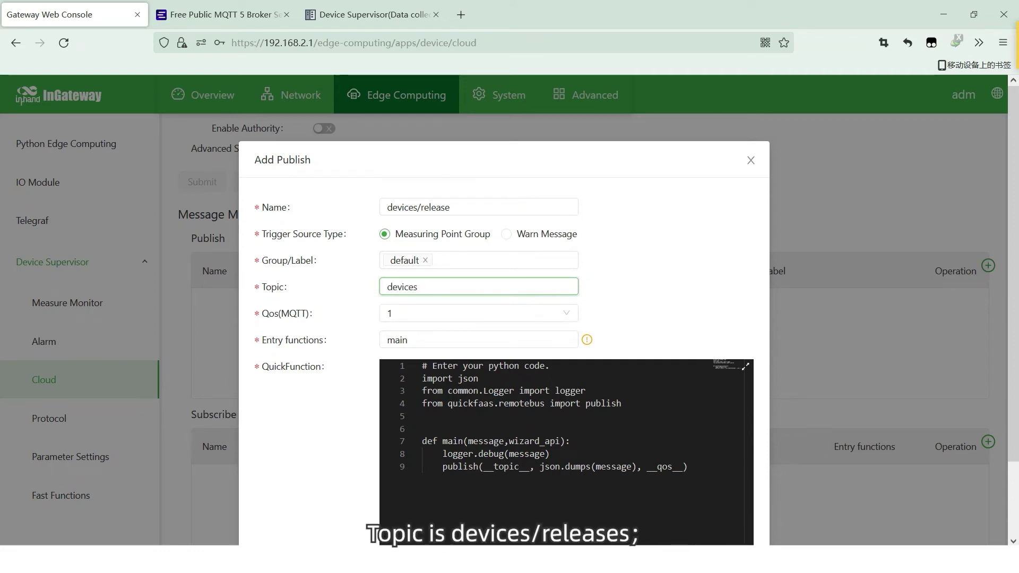
type("/releases")
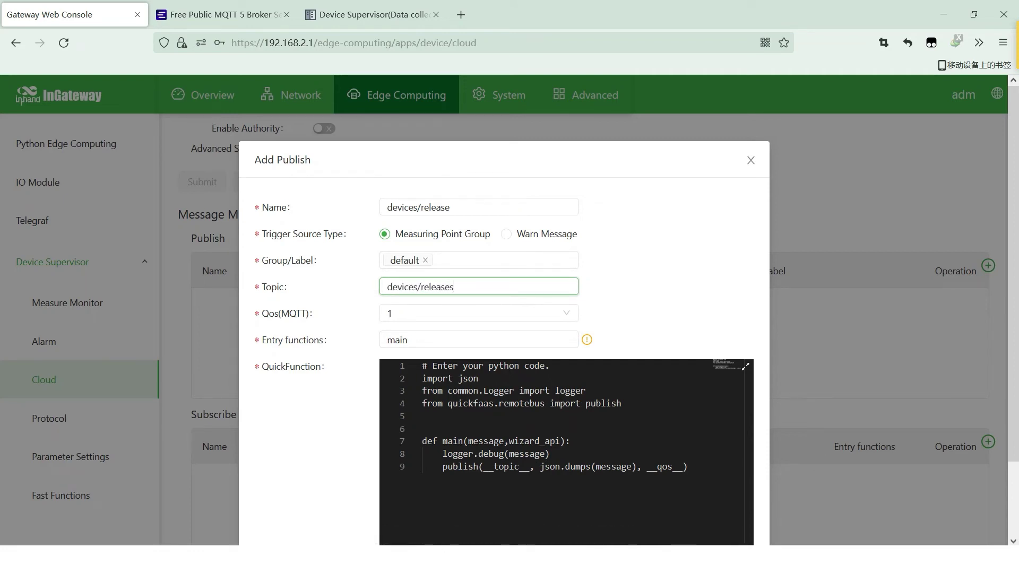
left_click(478, 313)
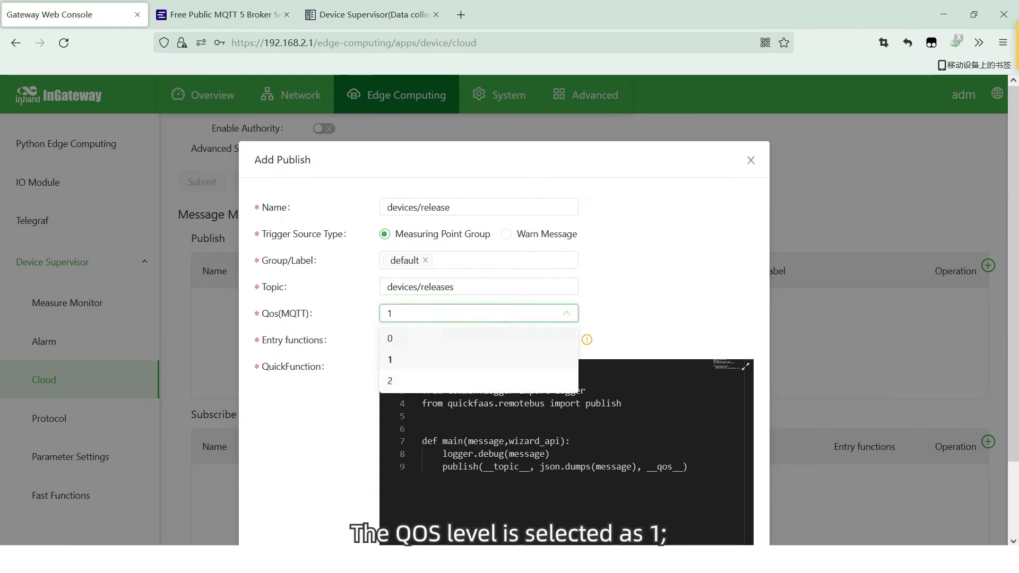
left_click(478, 359)
left_click(408, 339)
Step: Replace the publish message's QuickFunction code with a Python script whose main function collects each device's timestamp and raw measuring values
left_click(745, 367)
left_click_drag(324, 234, 59, 134)
type("import json from common.Logger import logger from quickfaas.remotebus import publish from datetime import datetime  def main(message, wizard_api):     value_list = []     for device, val_dict in message['values'].items():         value_dict = {                       \"Device\": device,                       \"timestamp\": message[\"timestamp\"],                       \"Data\": {}                       }         for id, val in val_dict.items():             value_dict[\"Data\"][id] = val[\"raw_data\"]         value_list.append(value_dict)     logger.info(value_list)     publish(__topic__, json.dumps(value_list), __qos__)")
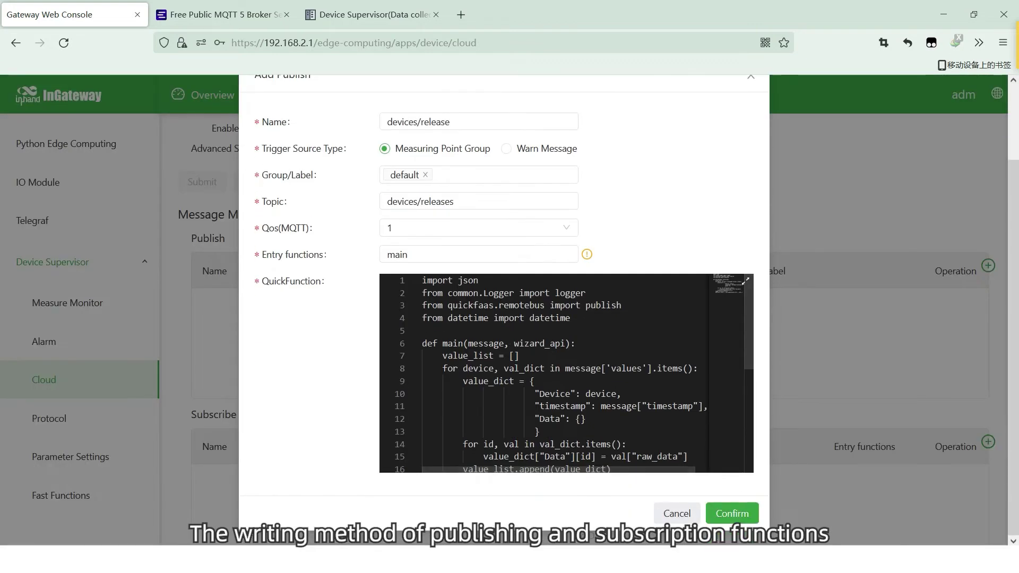
Step: Consult the Device Supervisor developer guide on the InHand documentation site, then return to the gateway console and submit the publish message
left_click(372, 14)
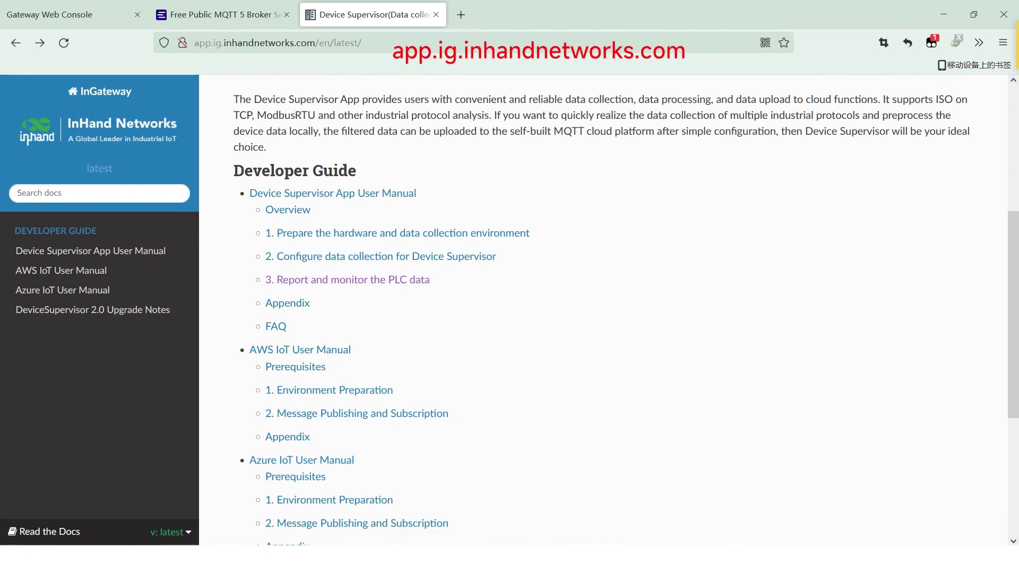
left_click_drag(234, 98, 266, 147)
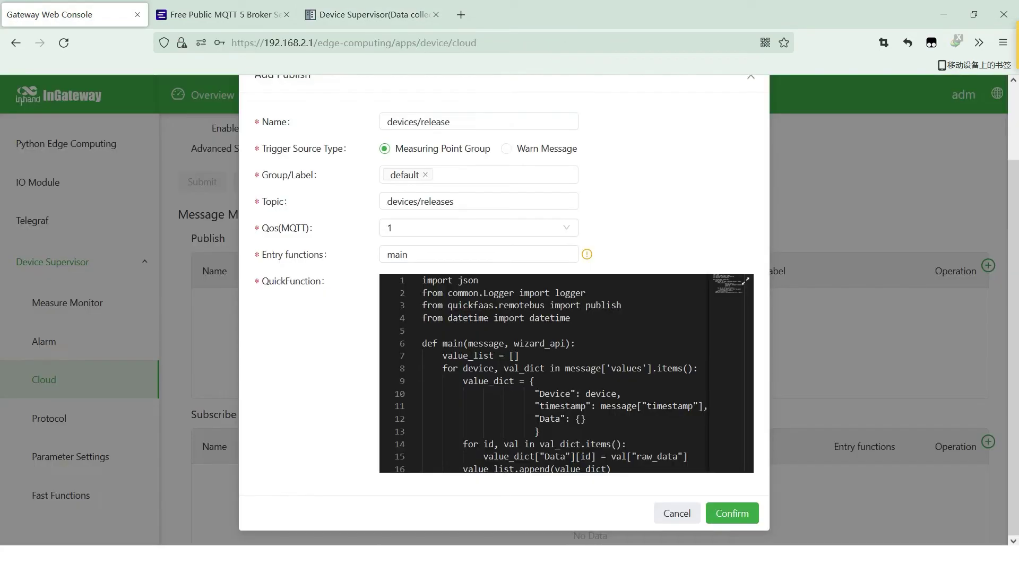
key("ctrl+1")
left_click(732, 513)
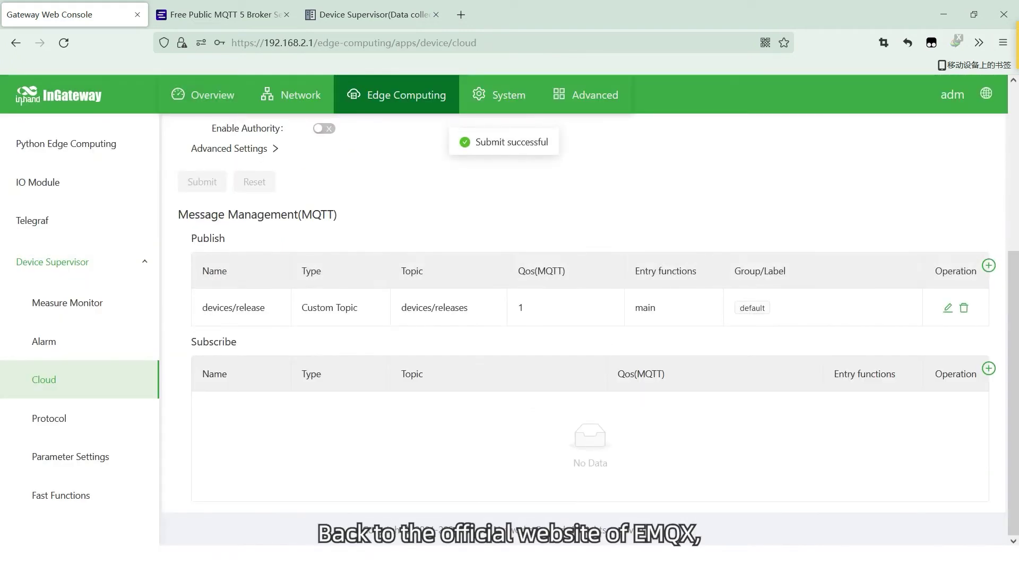
Step: Switch to the EMQ website and open its online MQTT WebSocket Toolkit
left_click(218, 15)
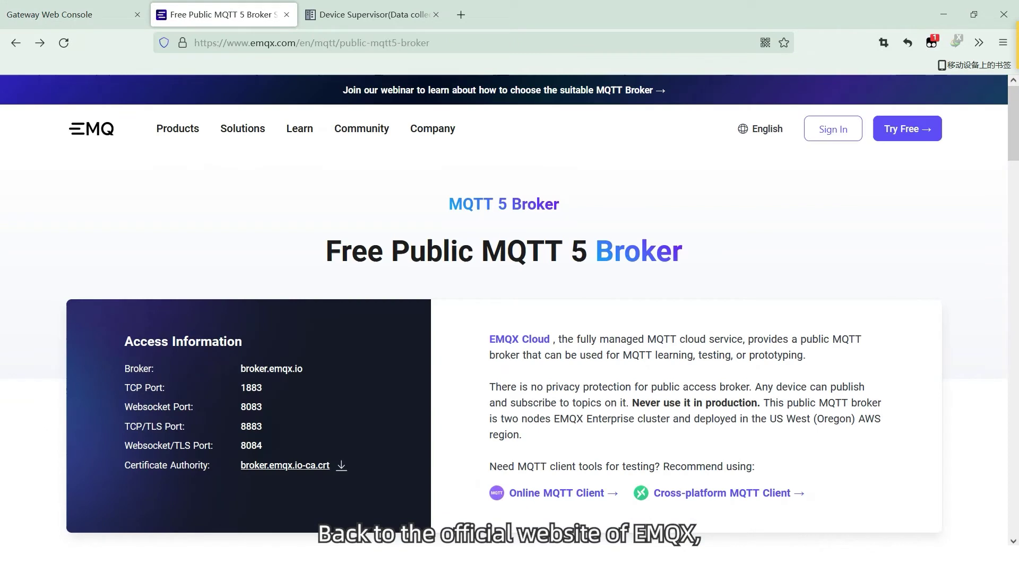
mouse_move(299, 129)
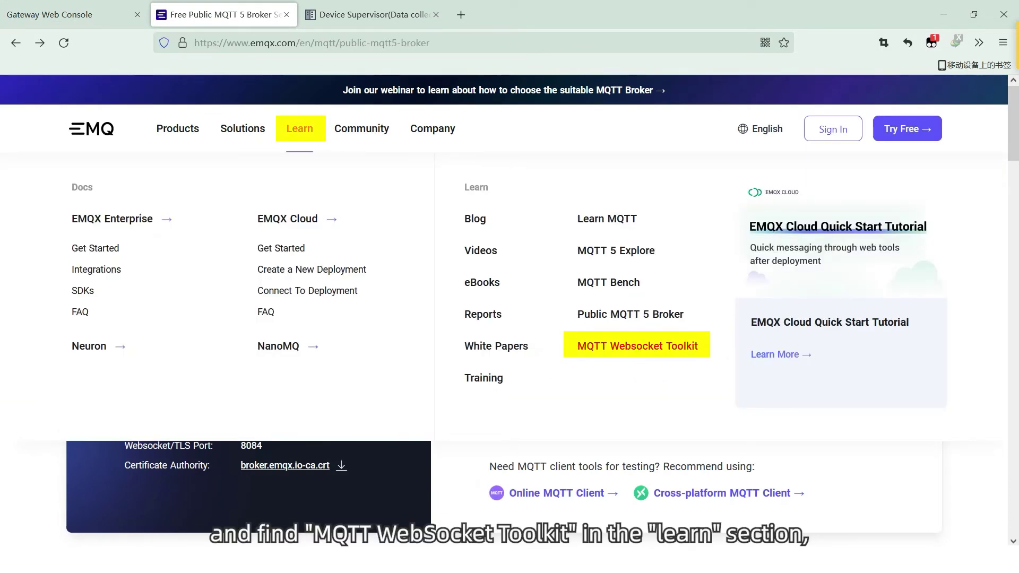
left_click(637, 346)
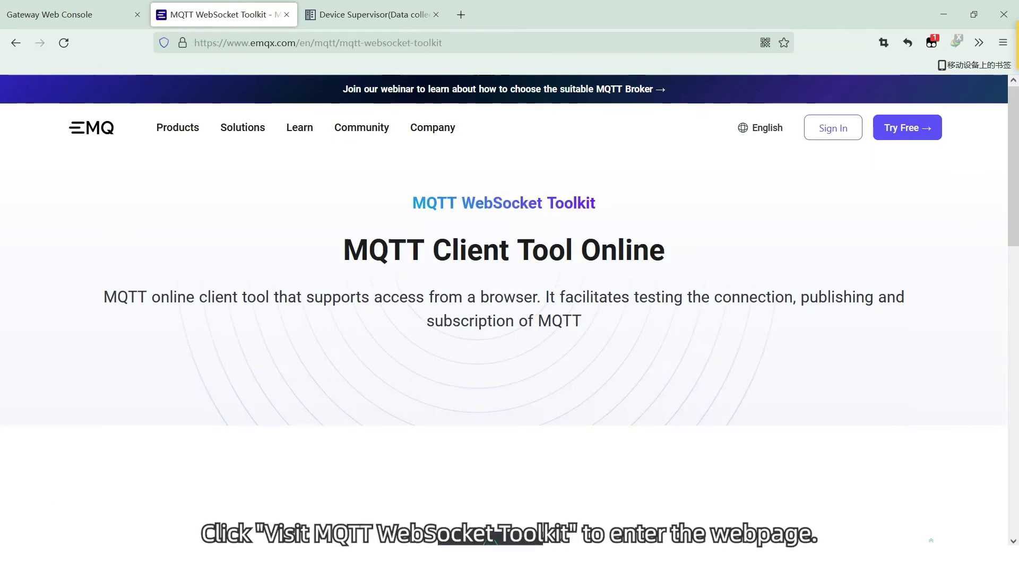
scroll(503, 310, "down", 8)
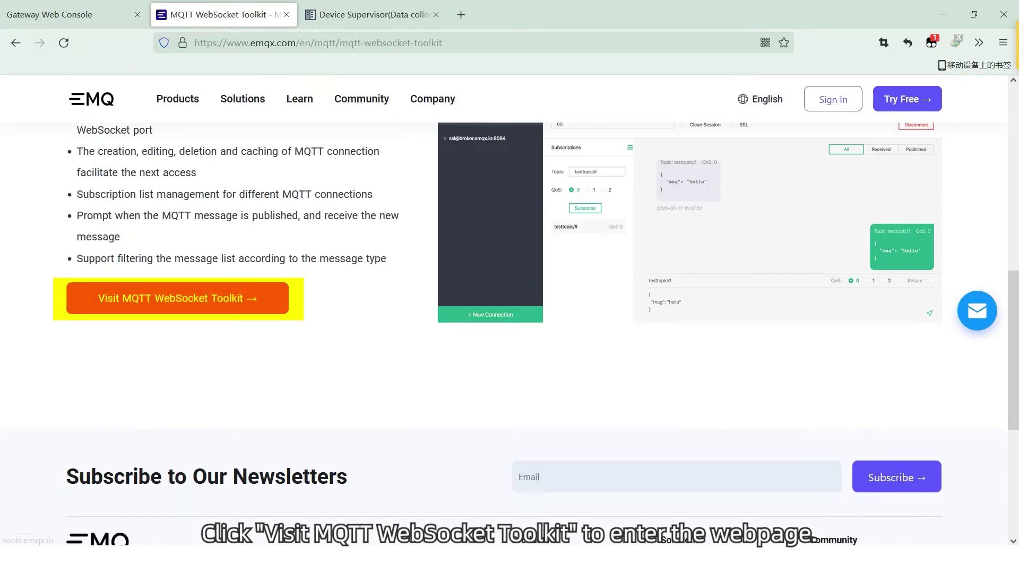
left_click(177, 298)
left_click(178, 298)
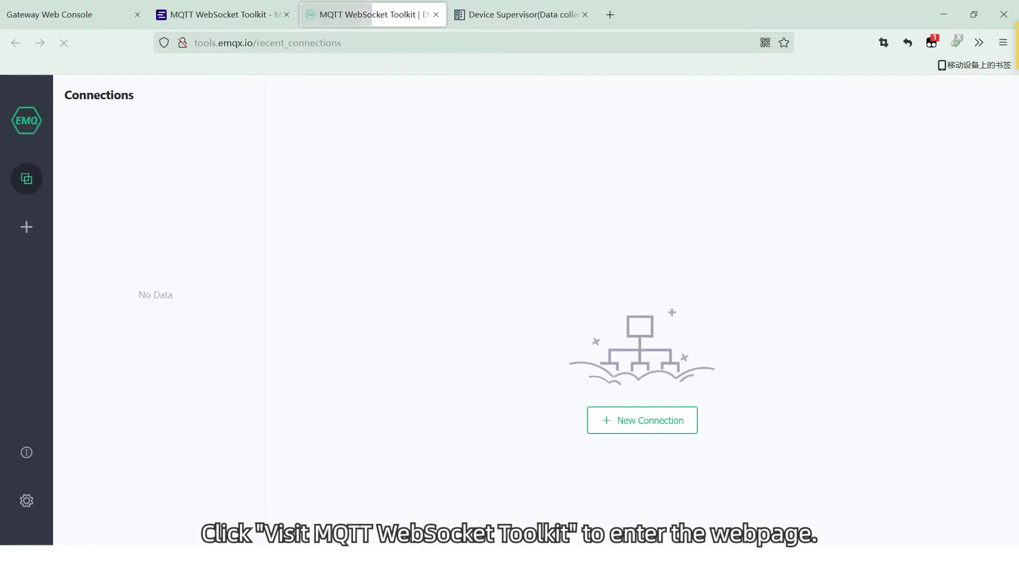
Step: Create an MQTT connection named request to host broker.emqx.io on port 8083 and connect it
left_click(642, 421)
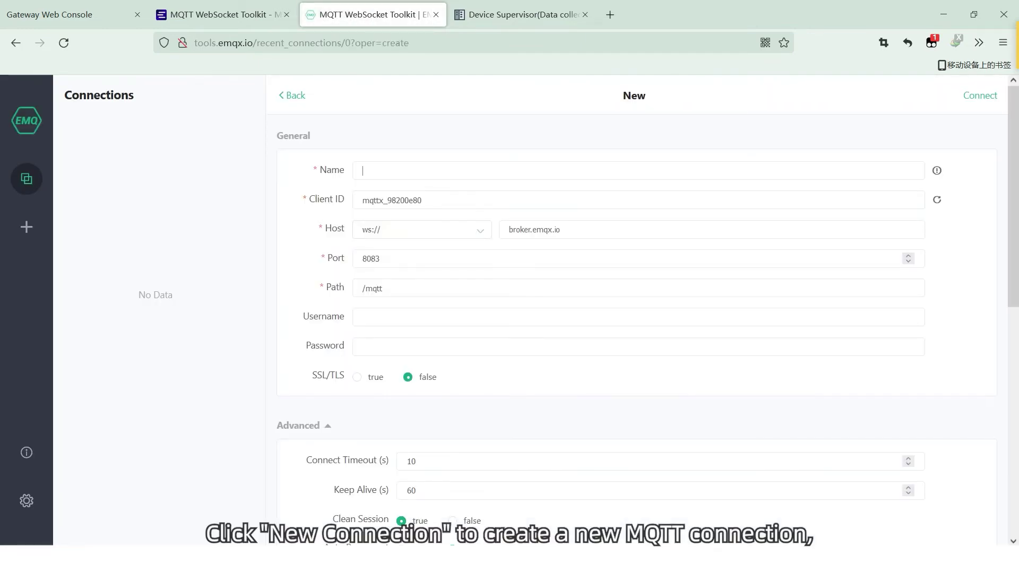
left_click(362, 171)
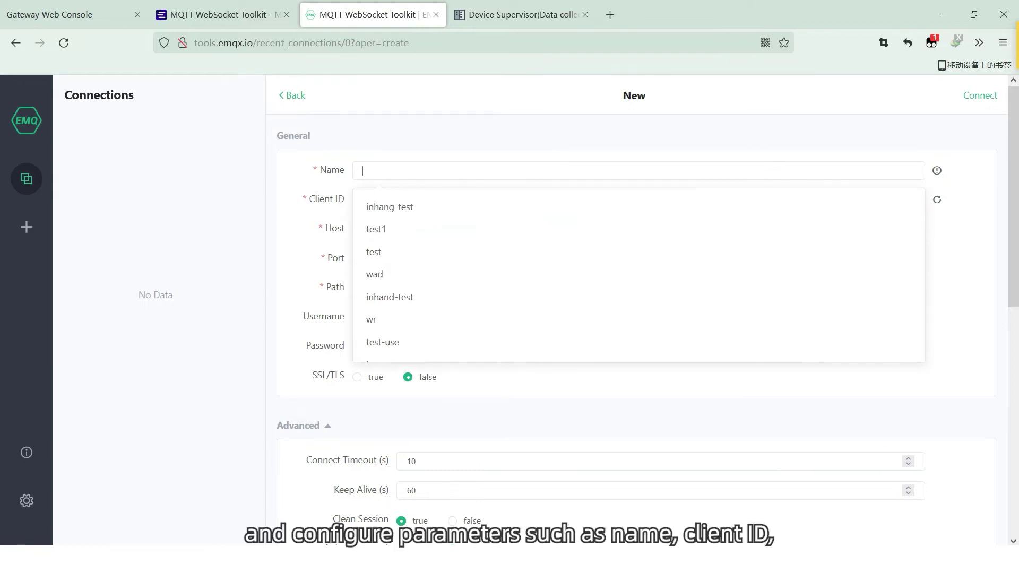
type("request")
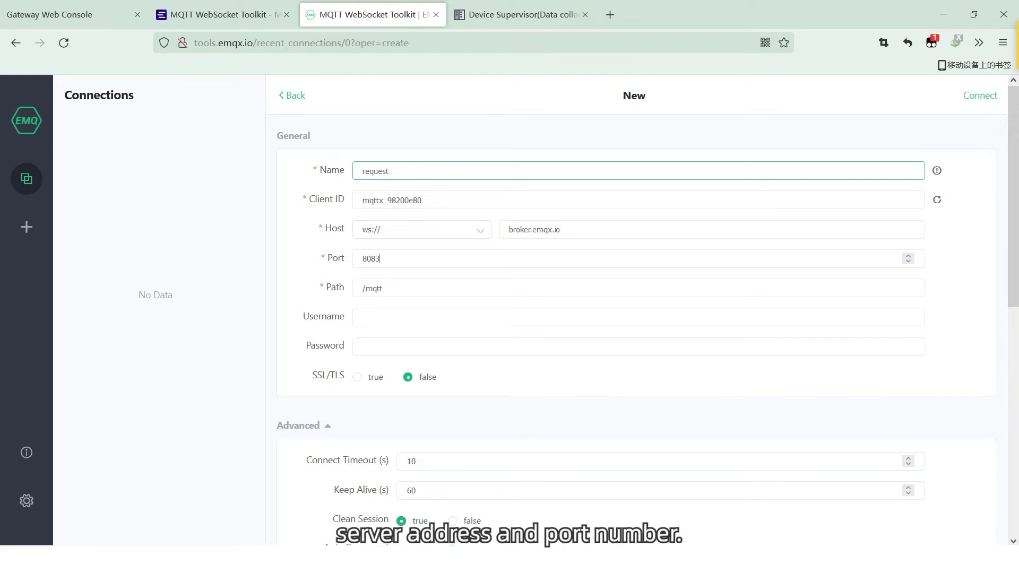
left_click(561, 229)
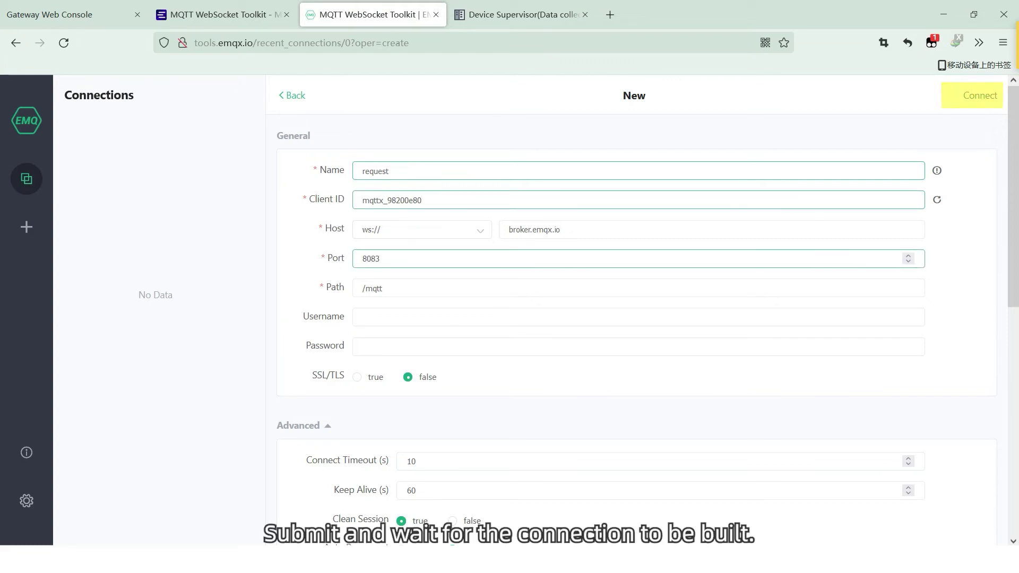
left_click(979, 95)
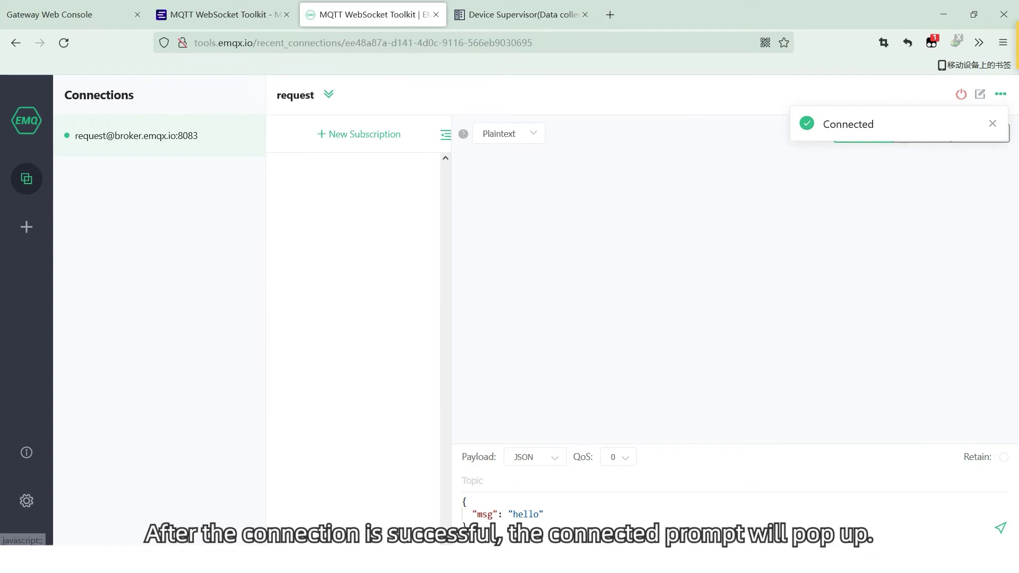
Step: Add a subscription to the topic devices/releases with QoS 1 to the request connection
left_click(359, 134)
key("ctrl+a")
type("devices")
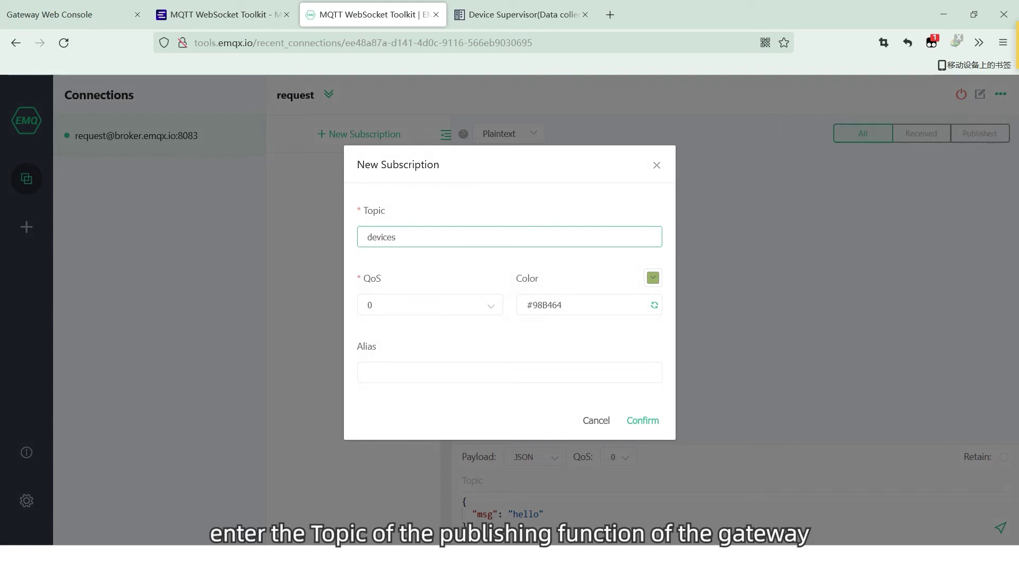
type("/releases")
left_click(430, 304)
left_click(429, 364)
left_click(642, 421)
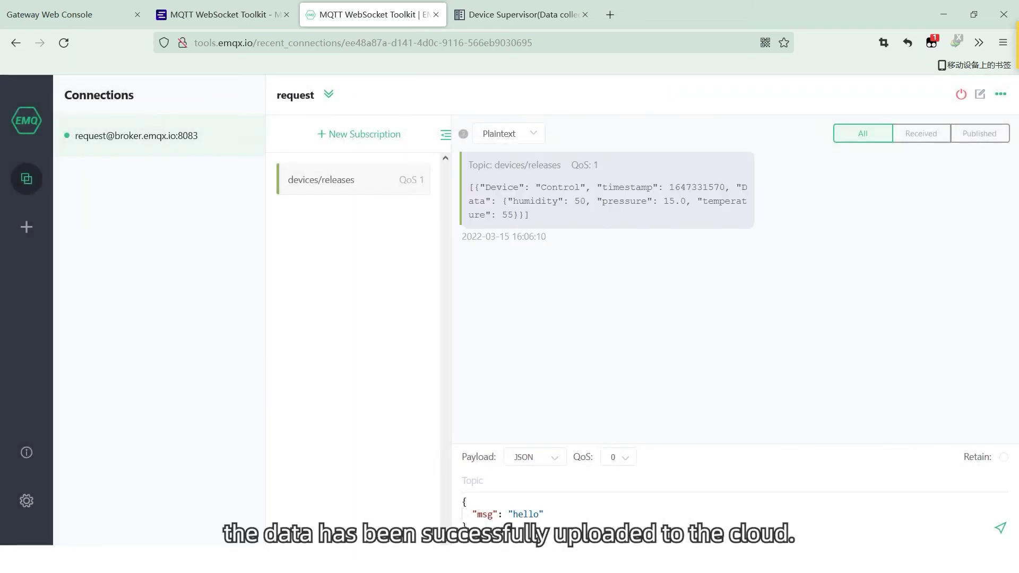
Step: Examine the humidity, pressure and temperature data in the message received on devices/releases
left_click_drag(519, 201, 530, 215)
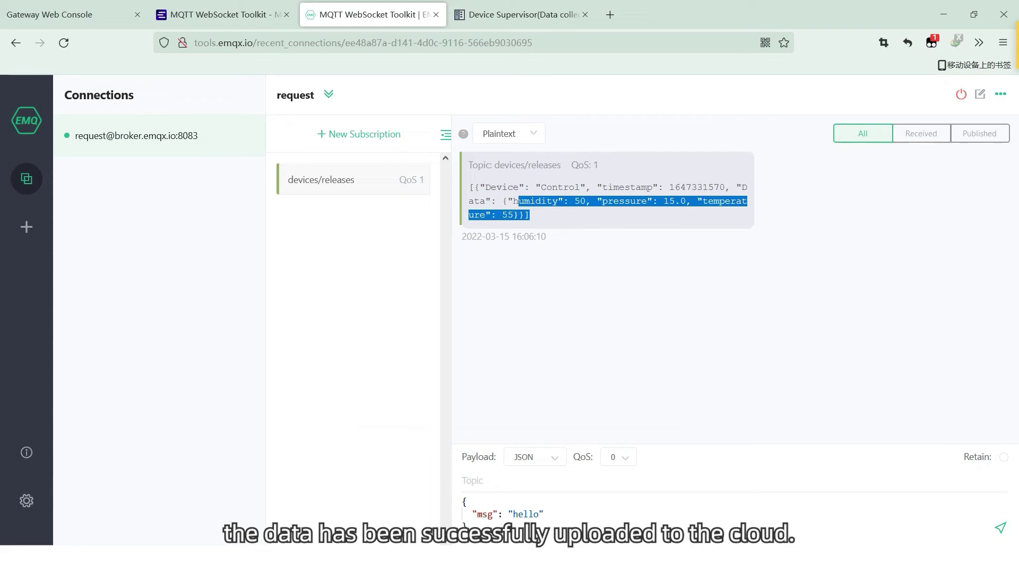
left_click_drag(519, 202, 482, 165)
left_click(482, 165)
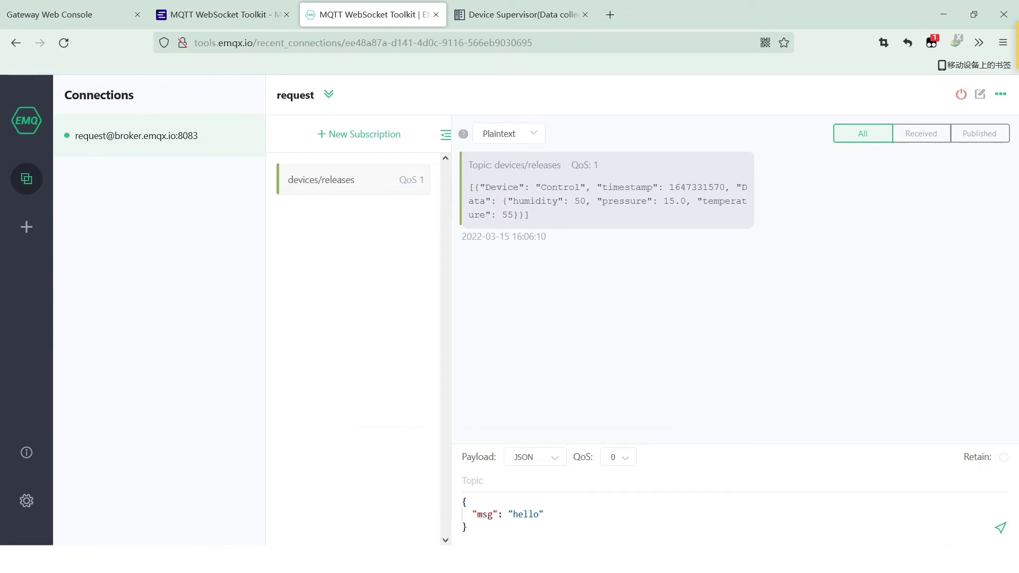
Step: Switch back to the gateway console and view the running log of the device_supervisor app on the Python Edge Computing page
key("ctrl+1")
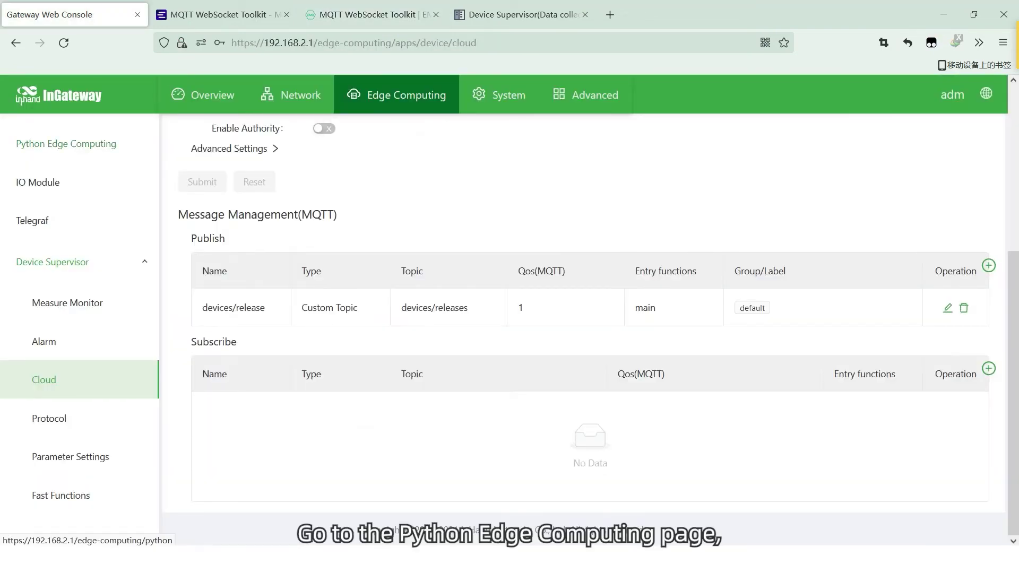
left_click(66, 143)
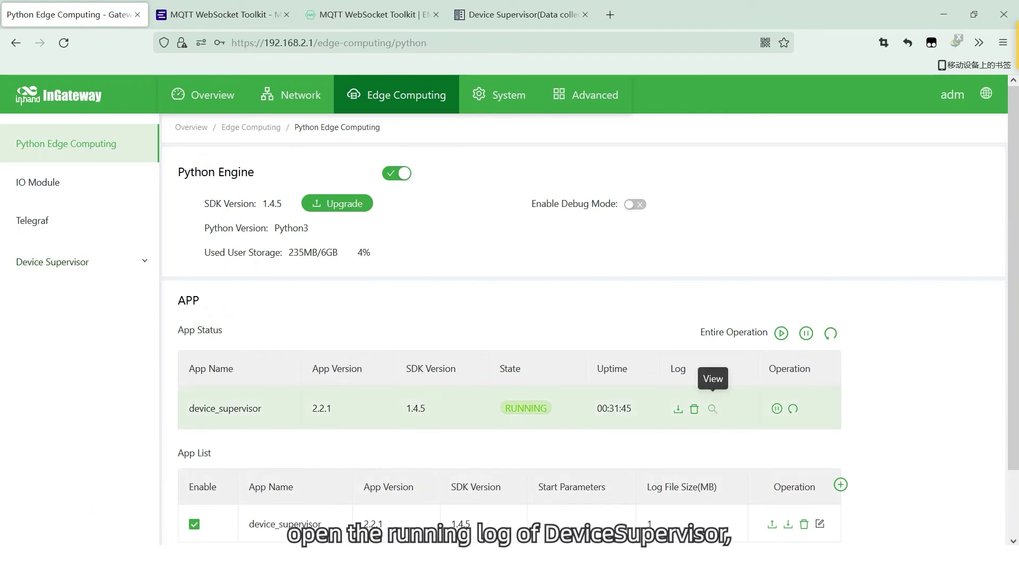
left_click(712, 409)
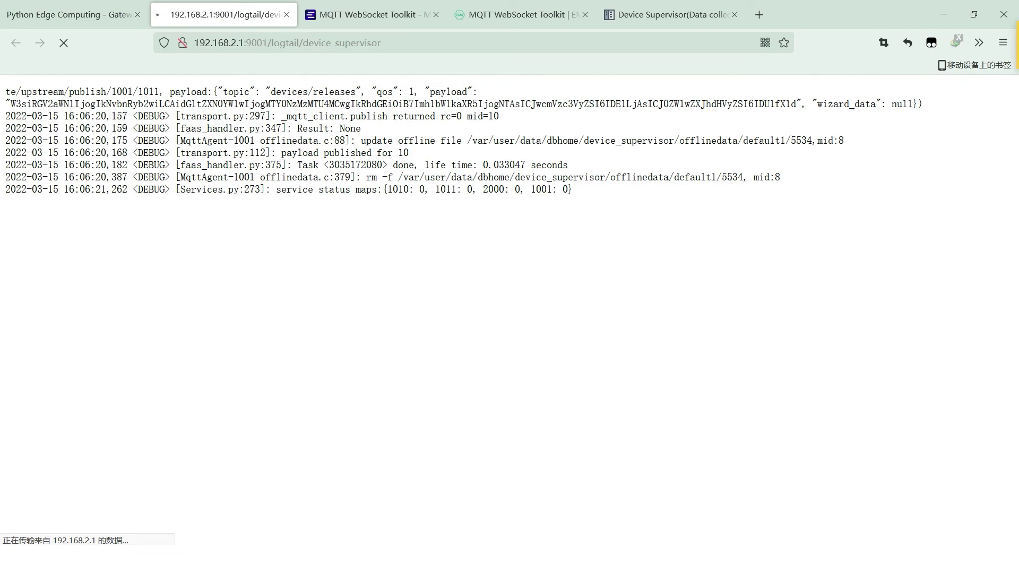
Step: On the gateway's Cloud page, start a subscribe message named devices/rpc/request with topic devices/request
left_click(69, 14)
left_click(53, 262)
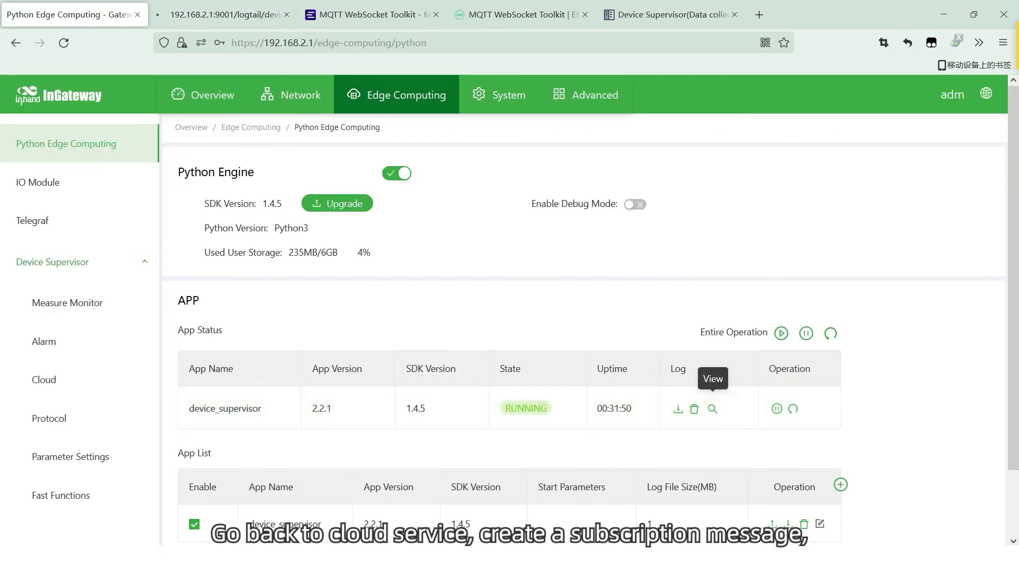
left_click(43, 379)
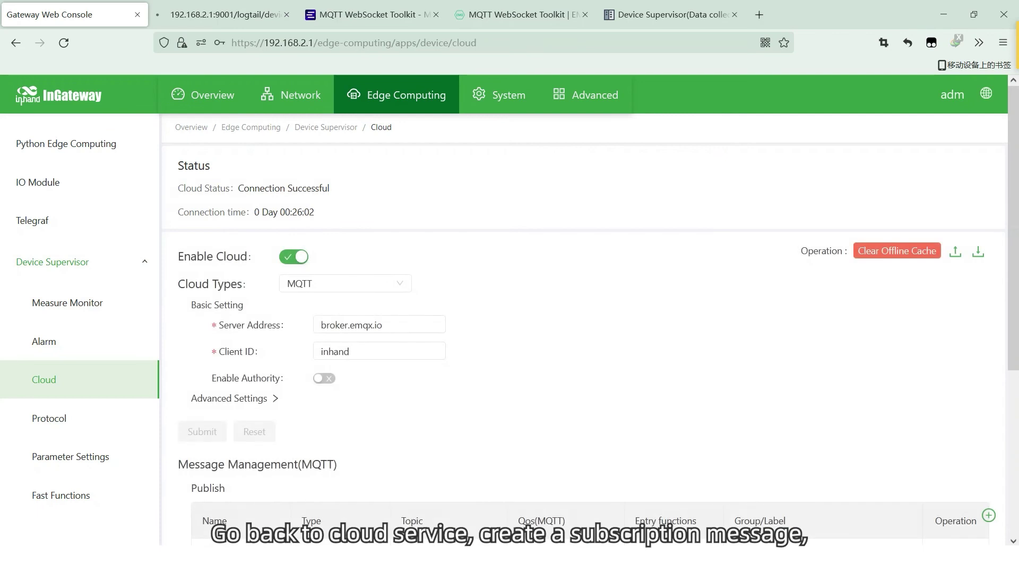
scroll(584, 319, "down", 5)
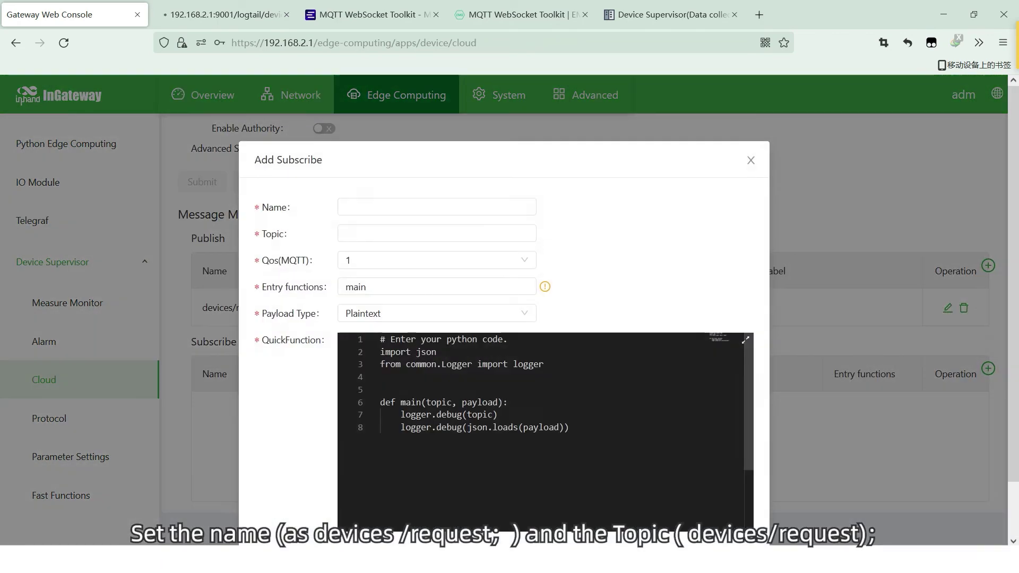
left_click(988, 369)
type("devices/rpc/request")
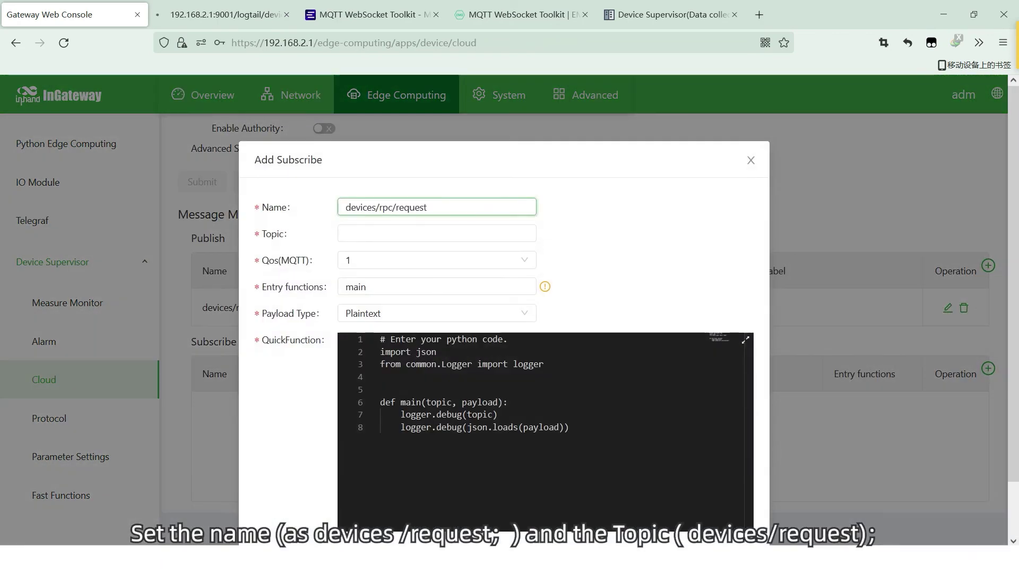
key("Tab")
type("devices/request")
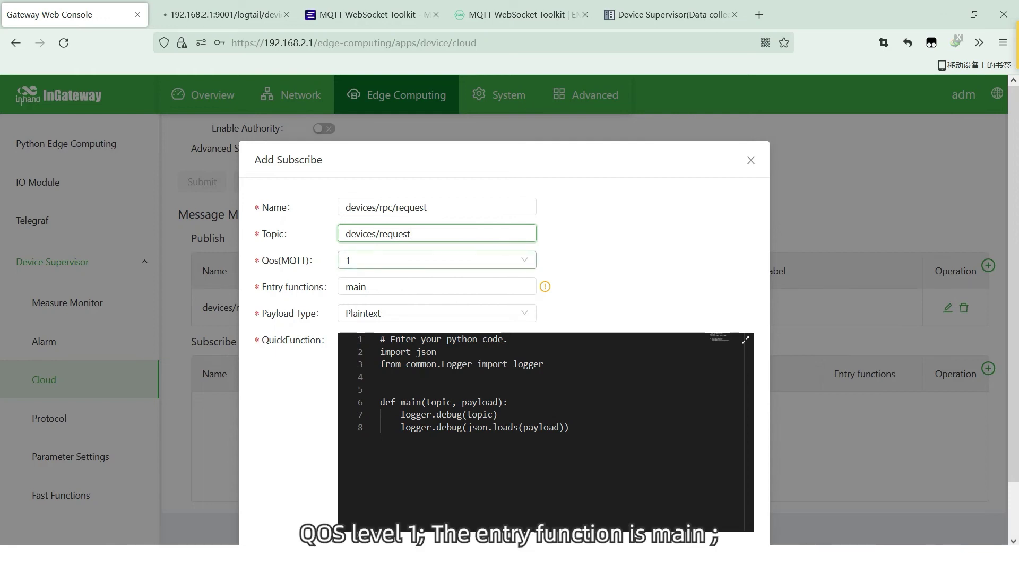
Step: Set the subscribe message's payload type to JSON and submit it with the default QuickFunction code
left_click(436, 313)
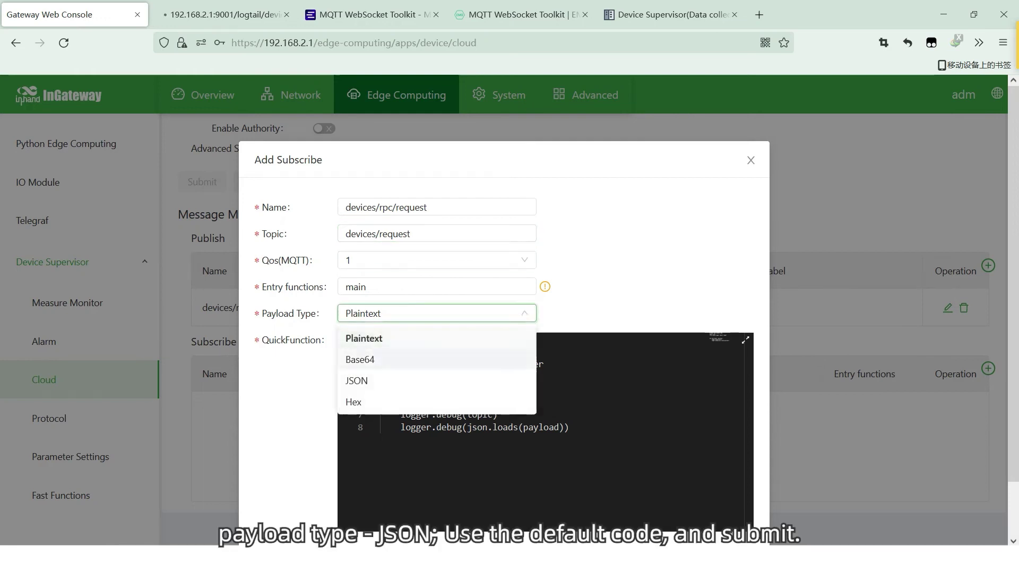
left_click(436, 380)
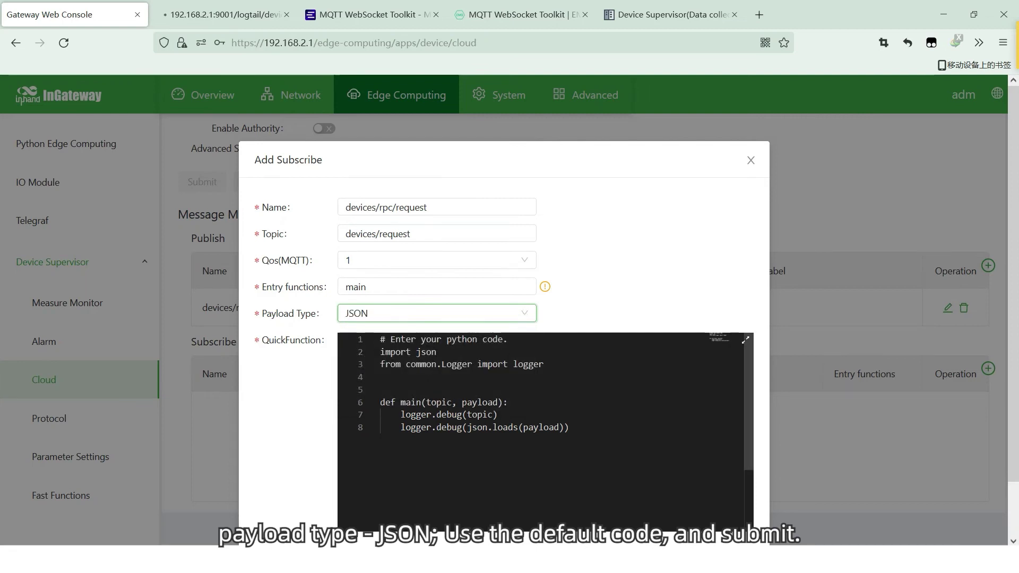
scroll(541, 425, "down", 2)
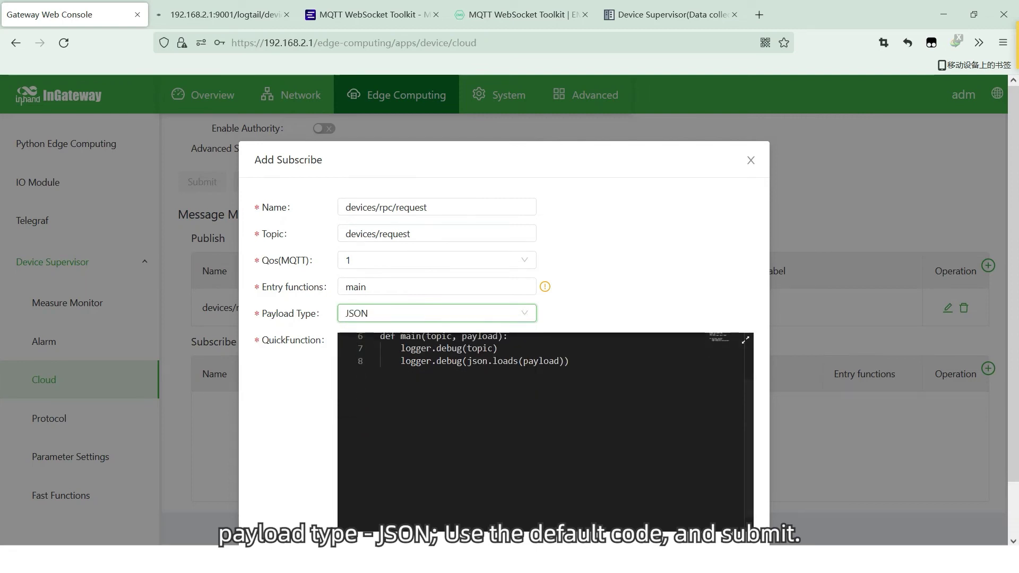
scroll(733, 478, "down", 2)
left_click(733, 512)
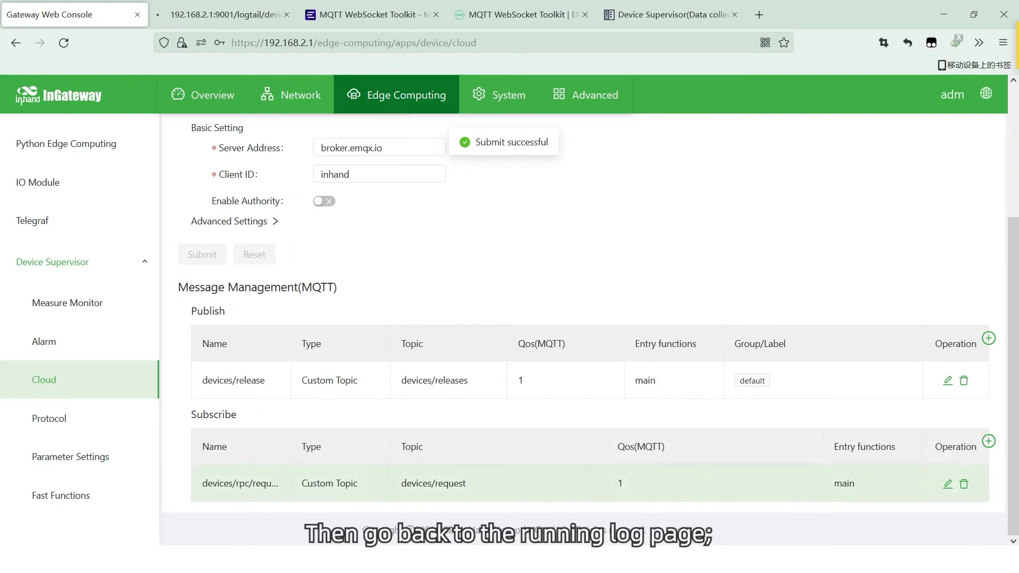
Step: Examine the device_supervisor running log for the build and execution entries of the publish and subscribe messages
key("ctrl+Tab")
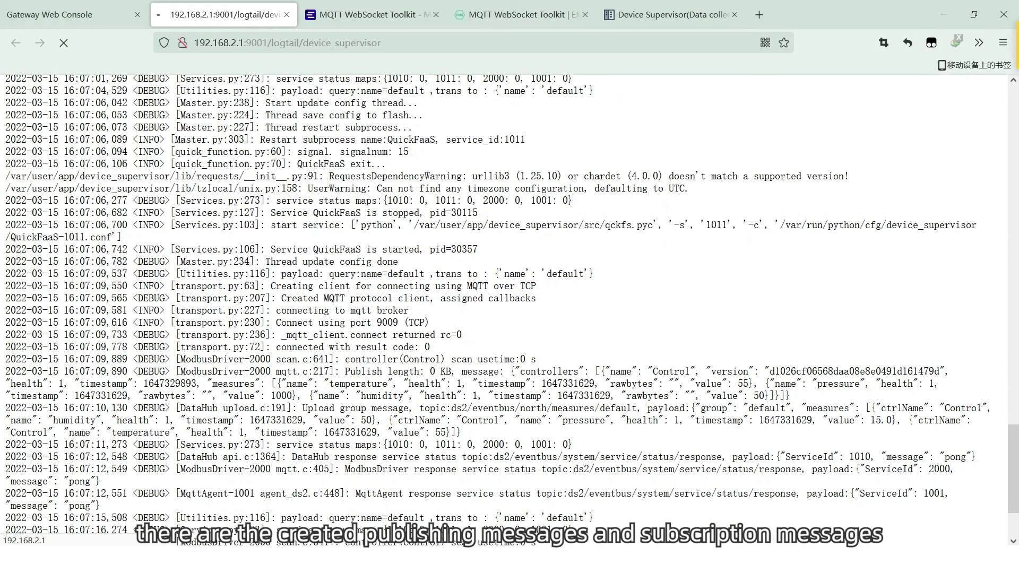
left_click_drag(6, 219, 339, 427)
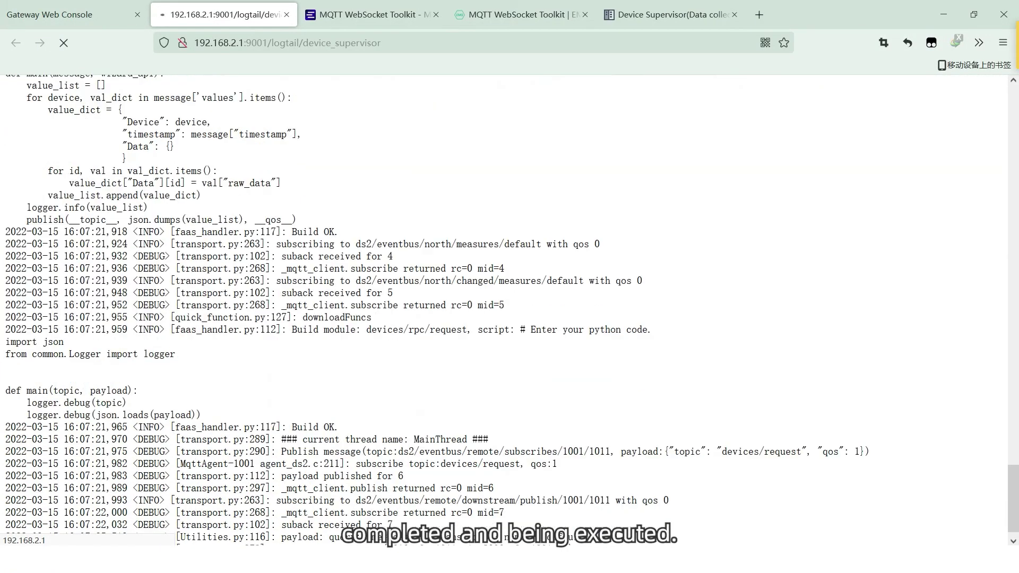
left_click_drag(5, 322, 338, 408)
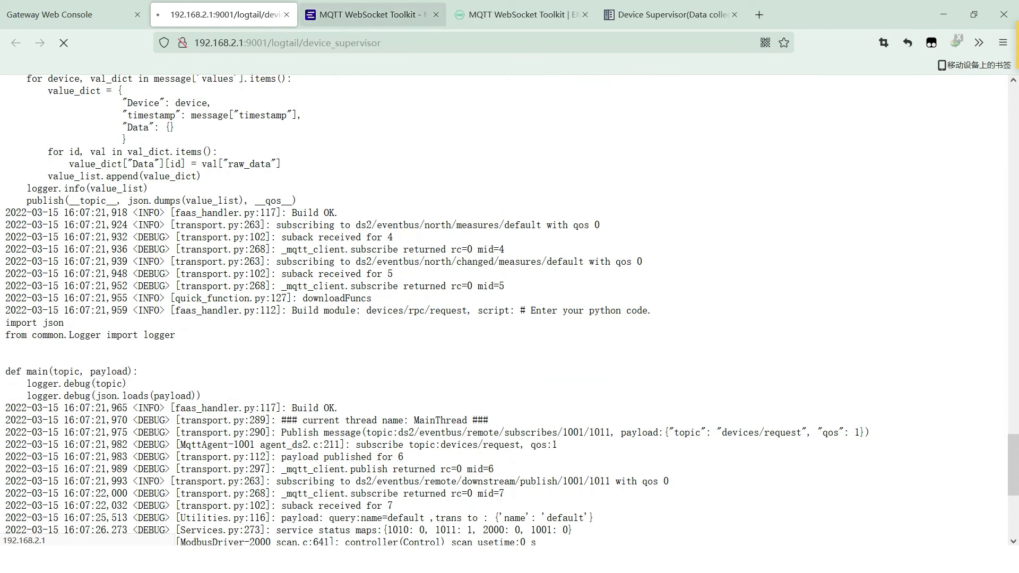
Step: In the EMQ WebSocket client, publish the JSON hello message to the topic devices/request with QoS 1
left_click(518, 15)
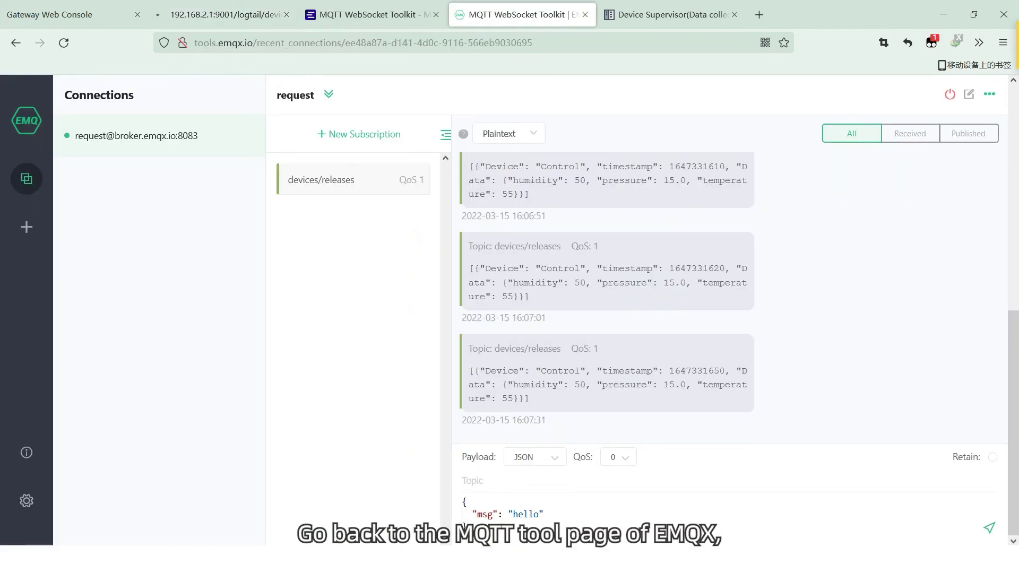
type("device")
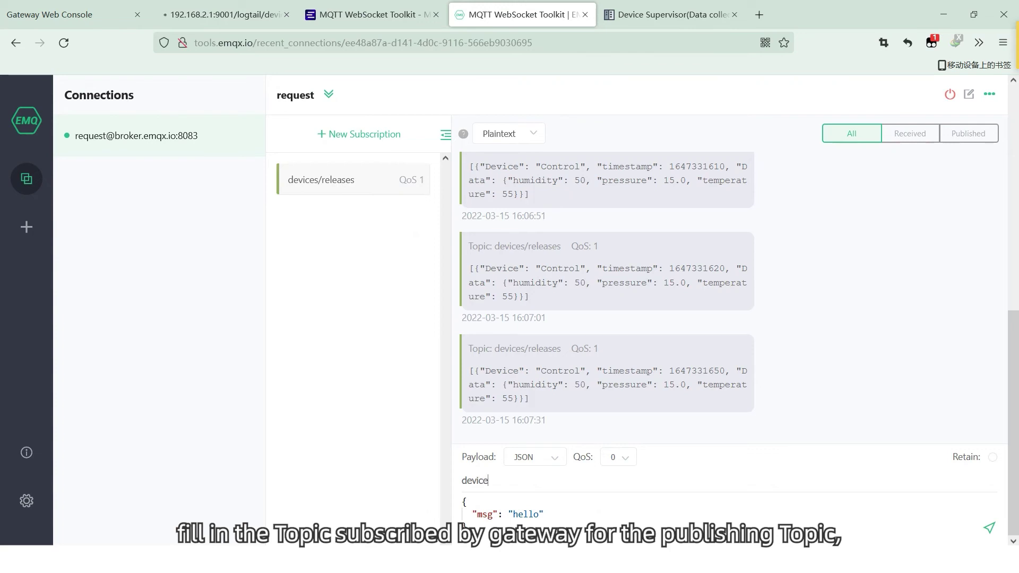
type("s/request")
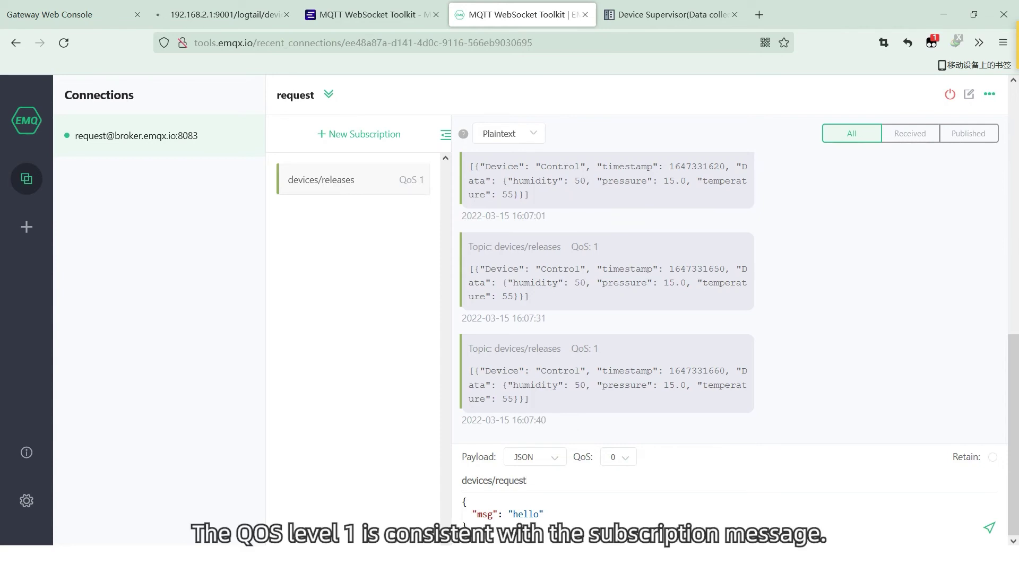
left_click(618, 457)
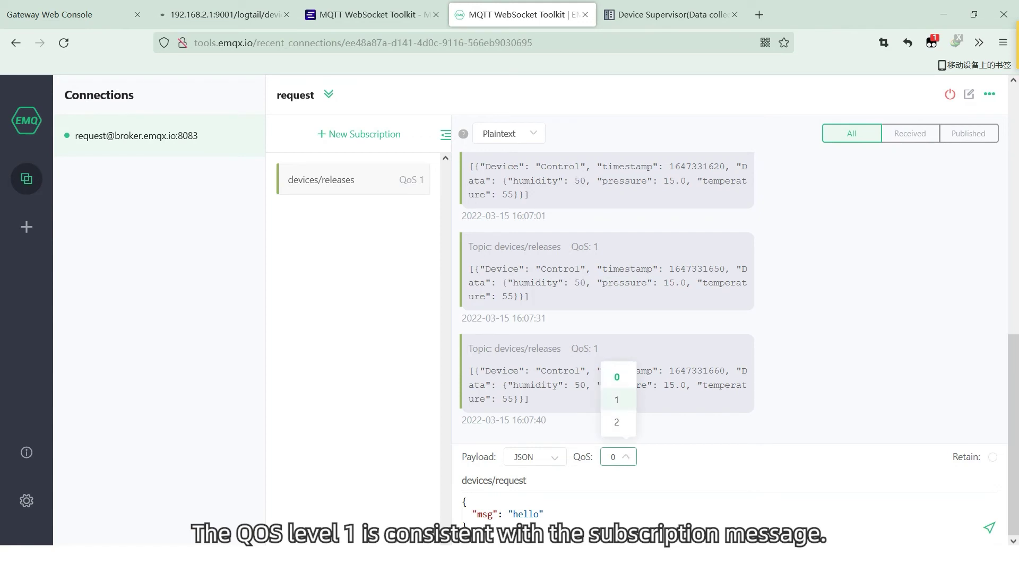
left_click(616, 399)
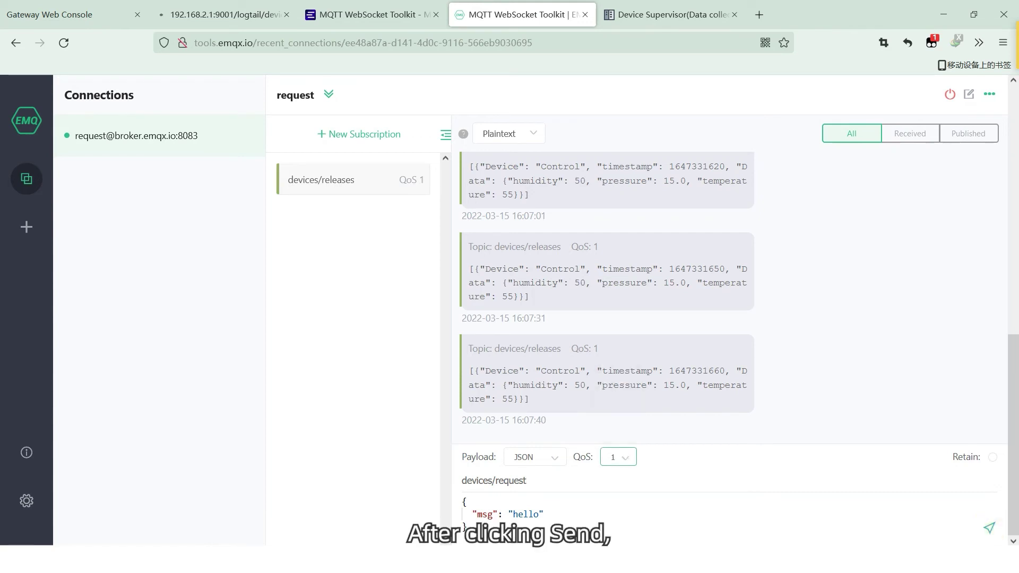
left_click(990, 527)
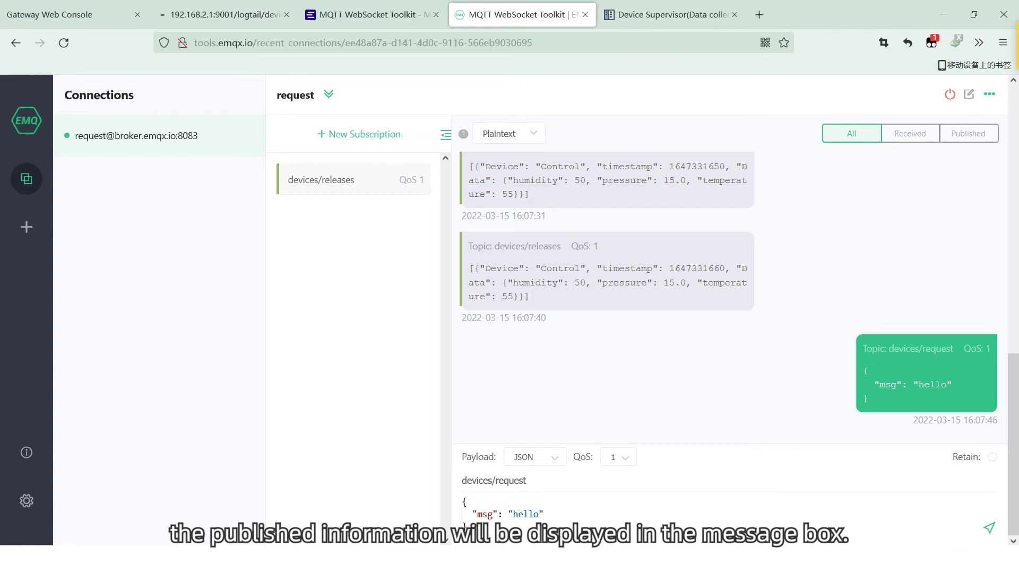
Step: Show only the published messages, and check the device_supervisor log for the data received on devices/request
left_click(968, 134)
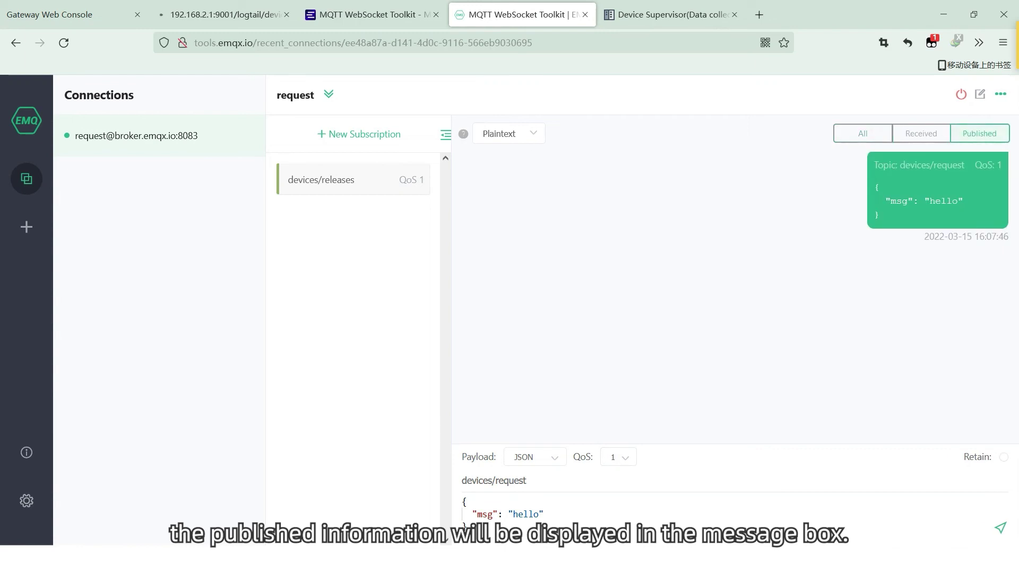
left_click(223, 14)
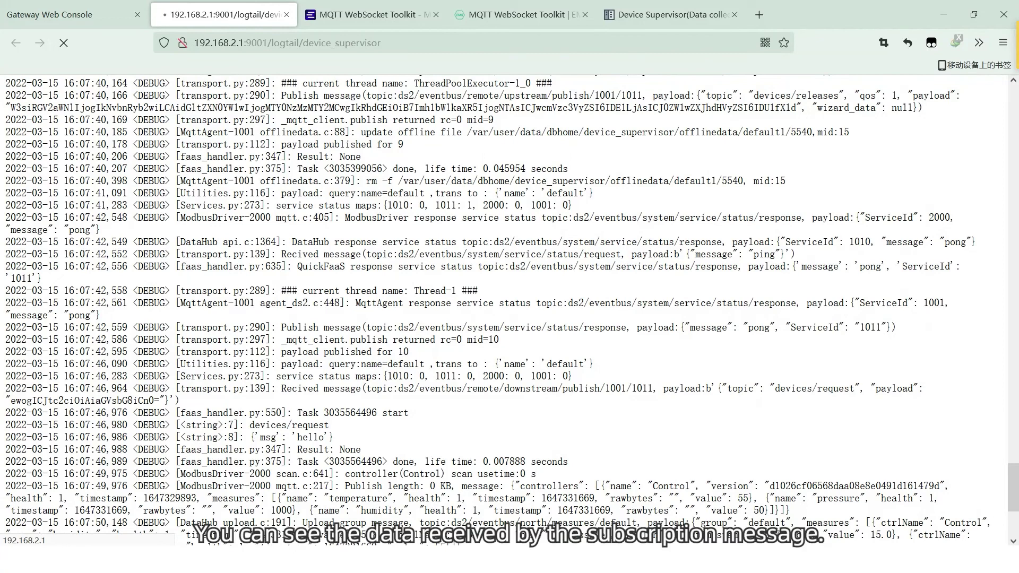
mouse_move(249, 437)
left_mouse_down()
mouse_move(340, 449)
mouse_move(329, 424)
mouse_move(244, 425)
left_mouse_up()
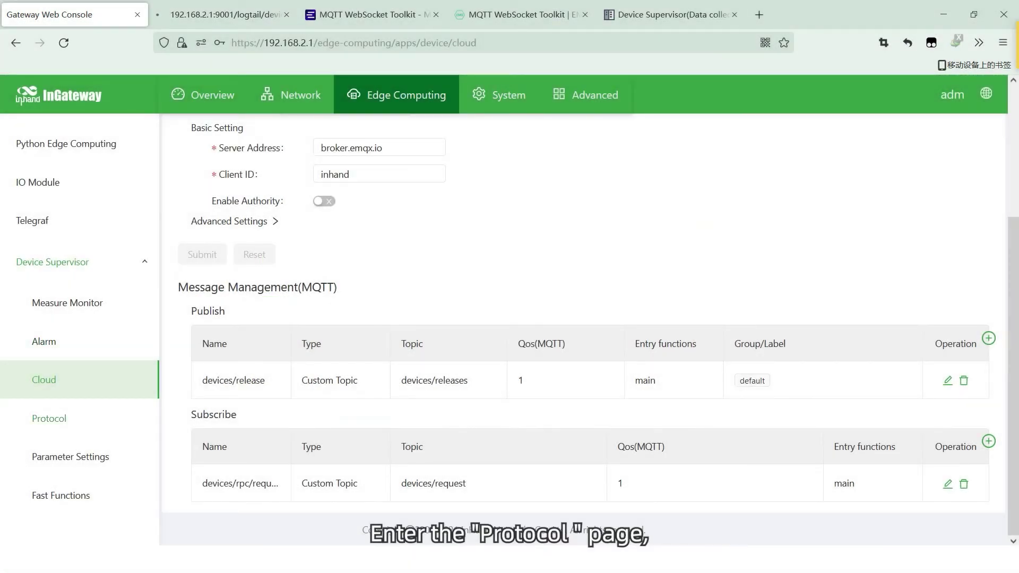
Step: On the gateway's Protocol page, enable the OPCUA Server with port 4840 and a maximum of 5 connections, and submit
left_click(49, 418)
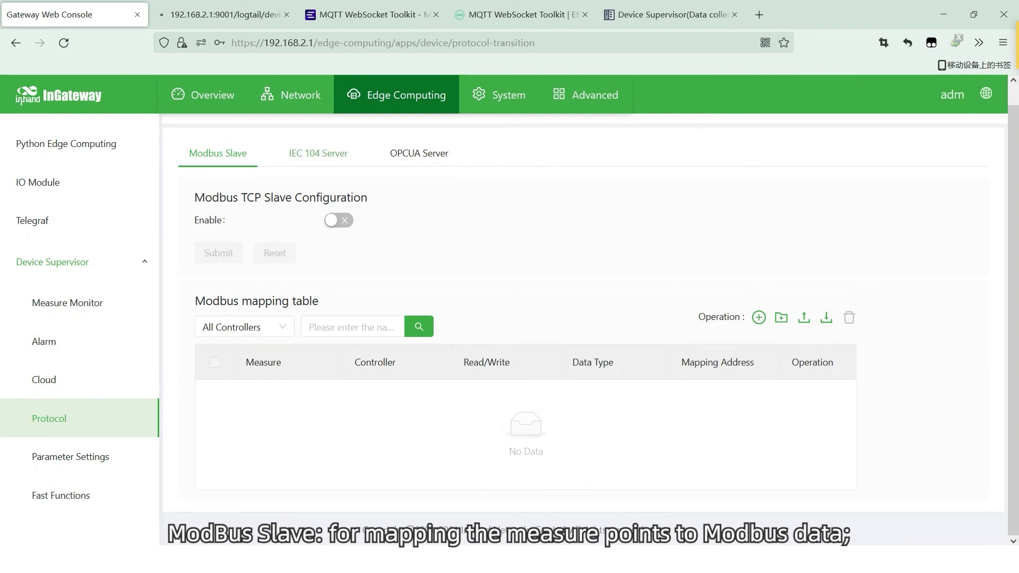
left_click(318, 153)
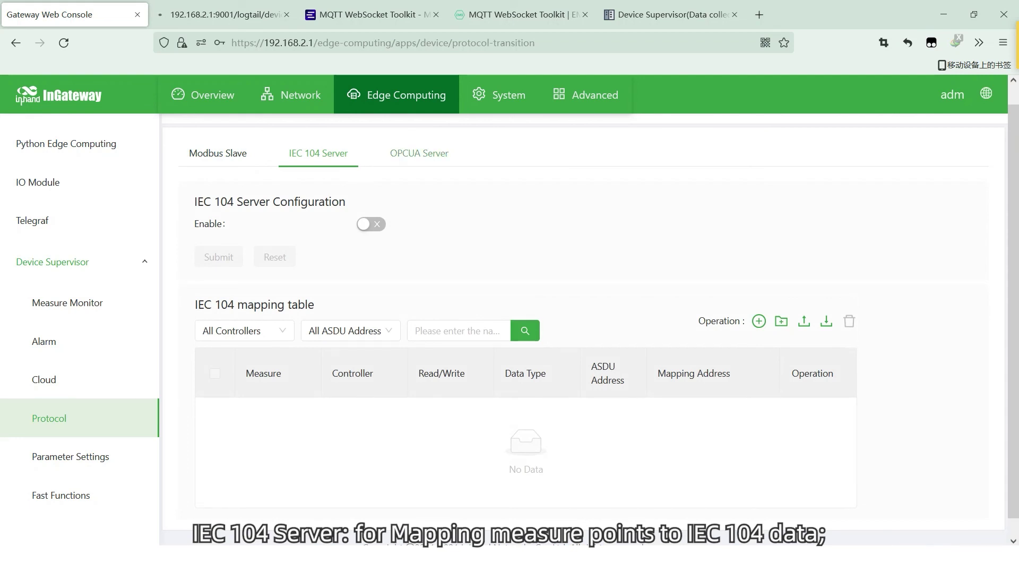
left_click(419, 153)
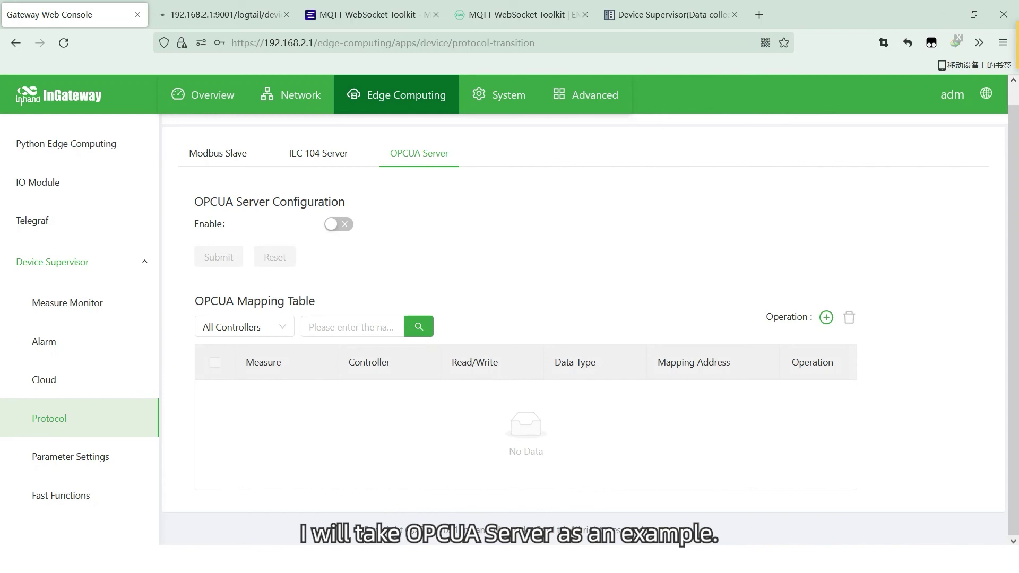
left_click(339, 224)
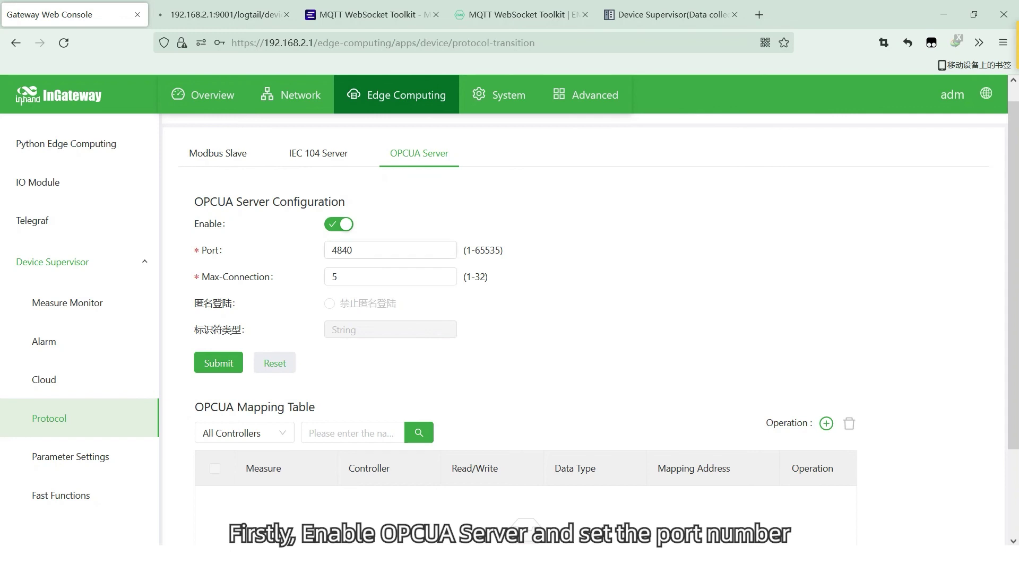
left_click(352, 250)
left_click(338, 277)
left_click(218, 363)
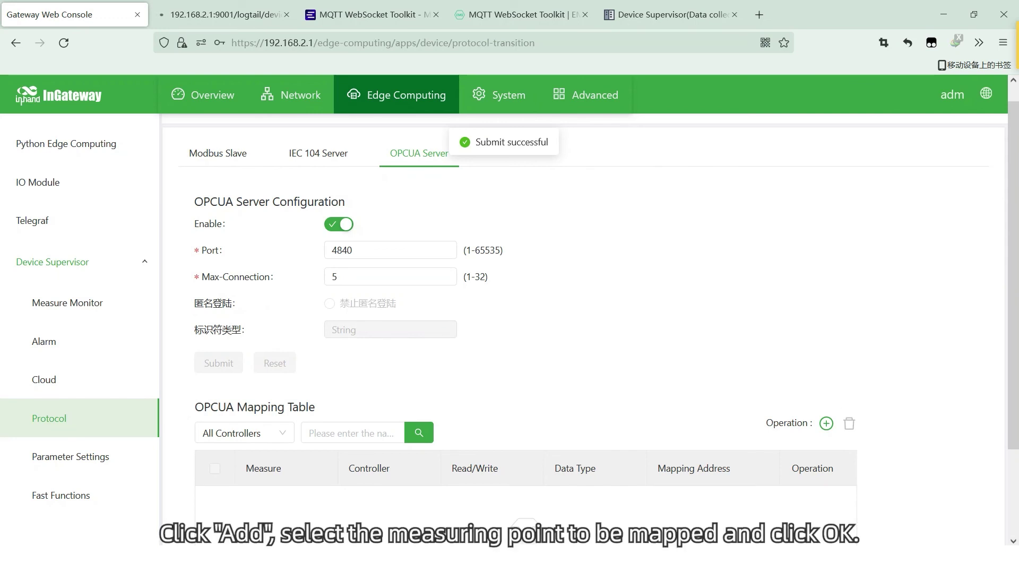
Step: Add the Control controller's temperature measure to the OPCUA mapping table and inspect its mapping address
left_click(826, 423)
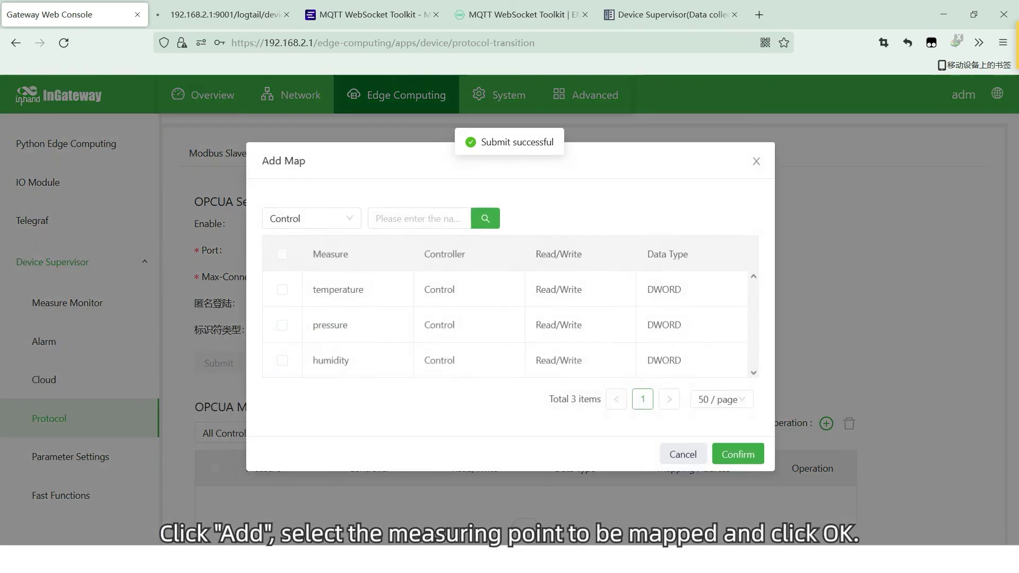
left_click(280, 289)
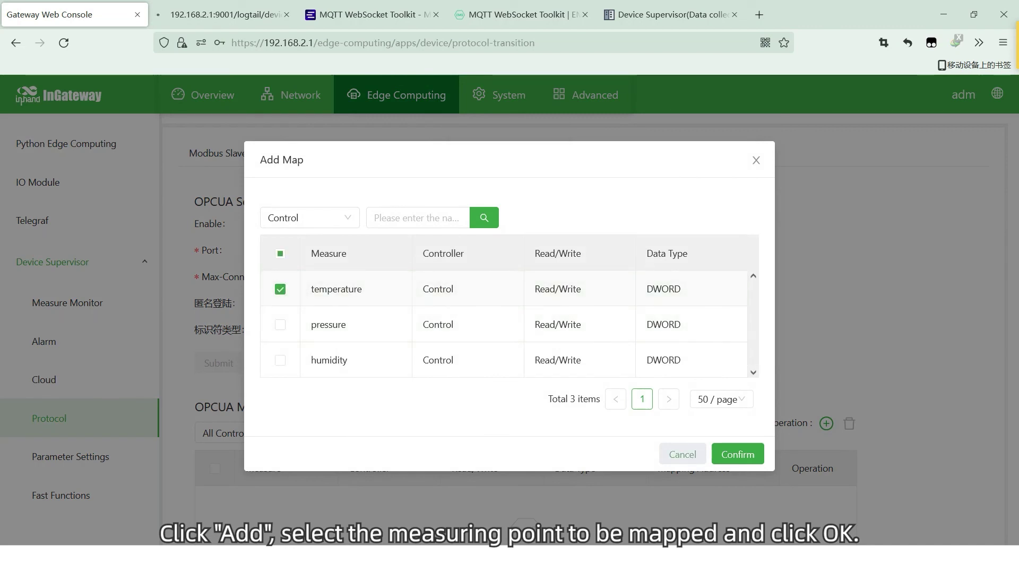
left_click(737, 454)
scroll(525, 424, "down", 2)
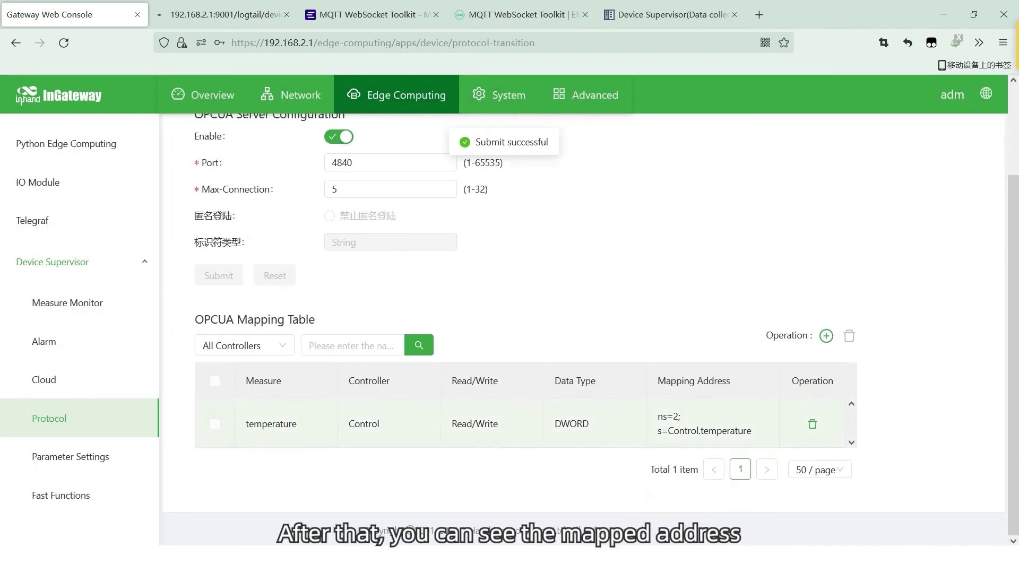
left_click_drag(657, 416, 752, 431)
left_click(751, 431)
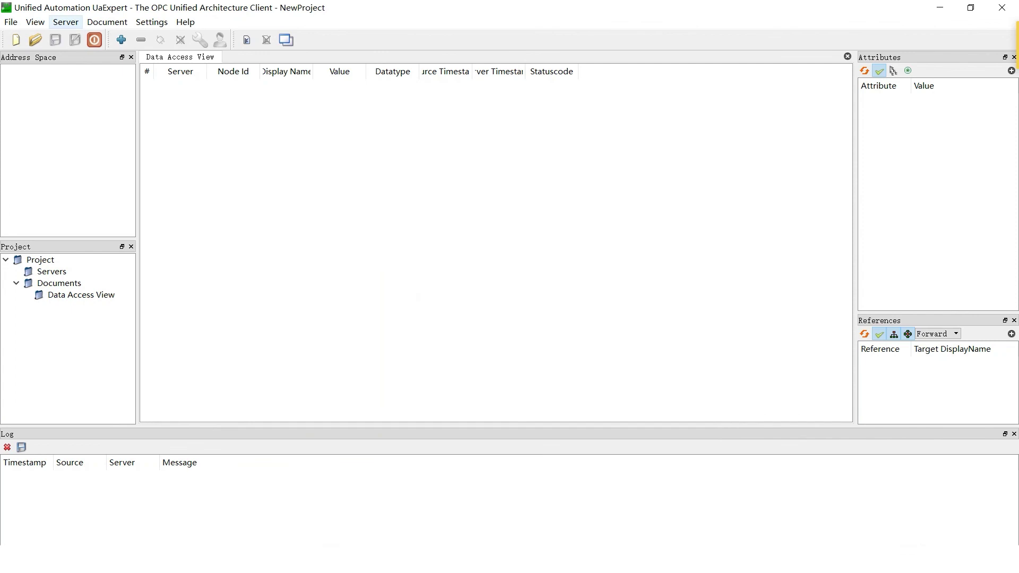
Step: In UaExpert, add a custom discovery server with the URL opc.tcp://192.168.2.1:4840
left_click(66, 22)
left_click(79, 37)
left_click(625, 251)
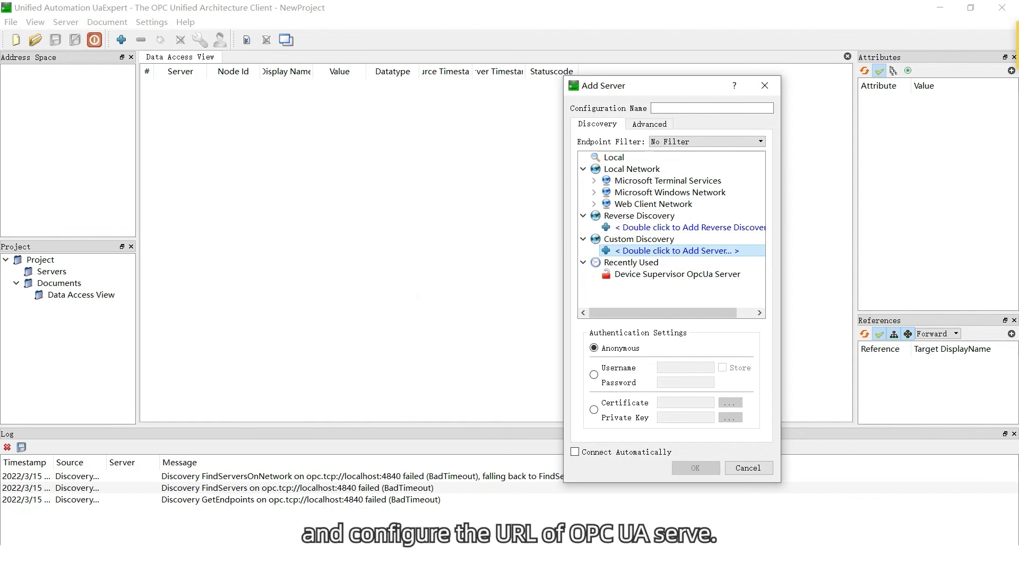
double_click(676, 250)
type("192.16")
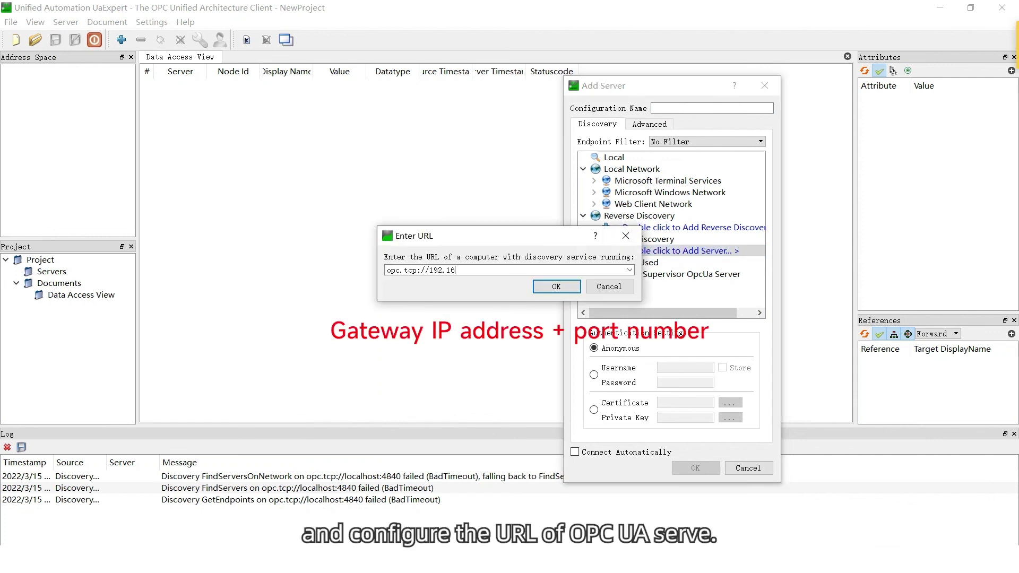
type("8.2.1:4840")
key("Return")
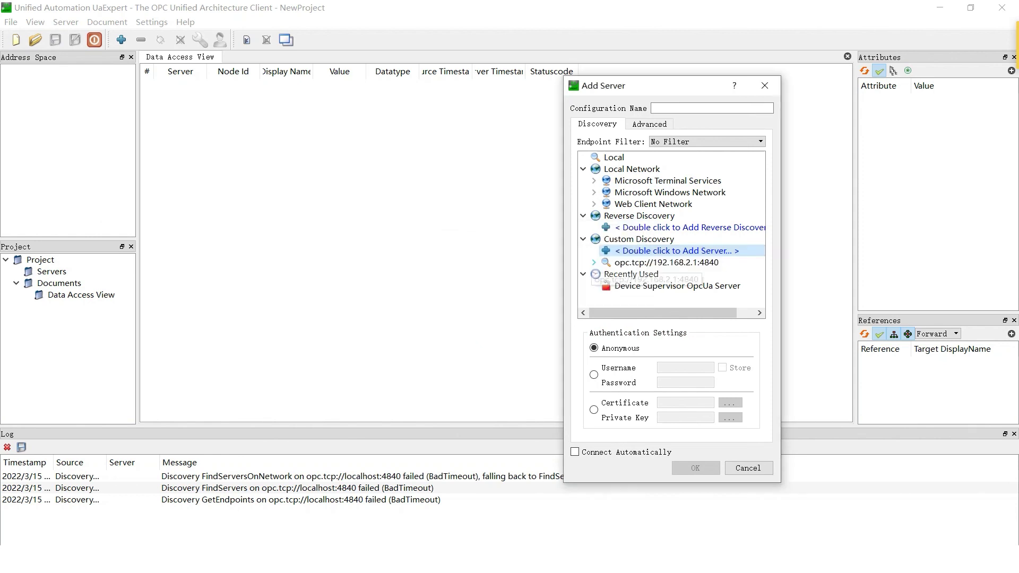
Step: Add the discovered Device Supervisor OpcUa Server's None endpoint to the project, accepting the hostname replacement, and connect to it
left_click(604, 274)
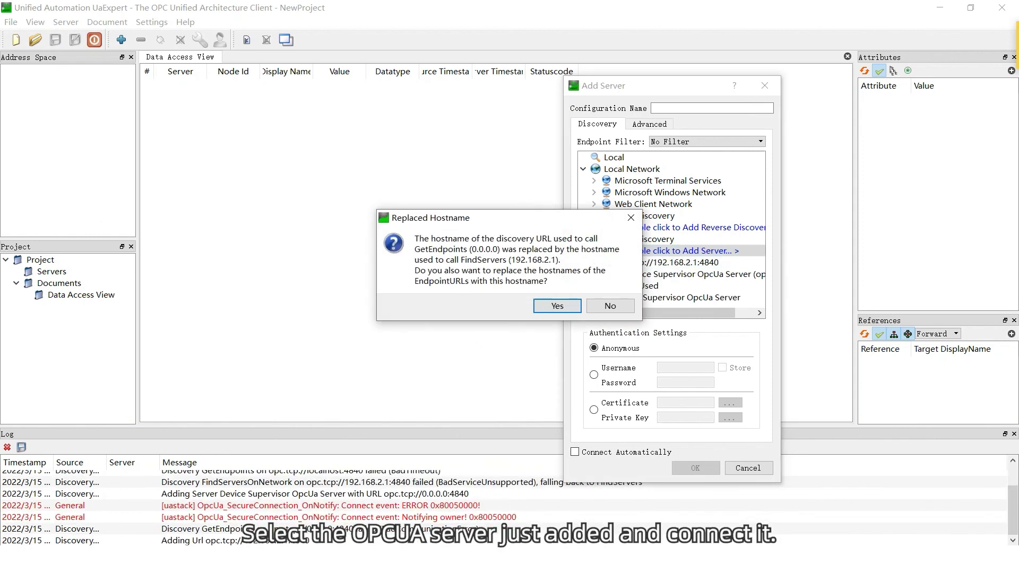
left_click(557, 306)
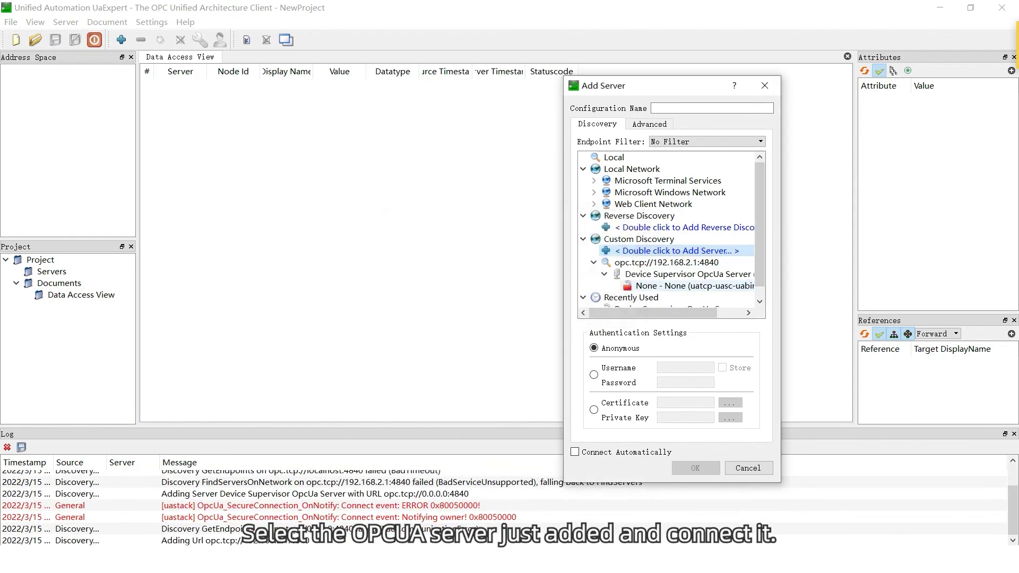
double_click(688, 286)
left_click(557, 300)
right_click(82, 282)
left_click(117, 302)
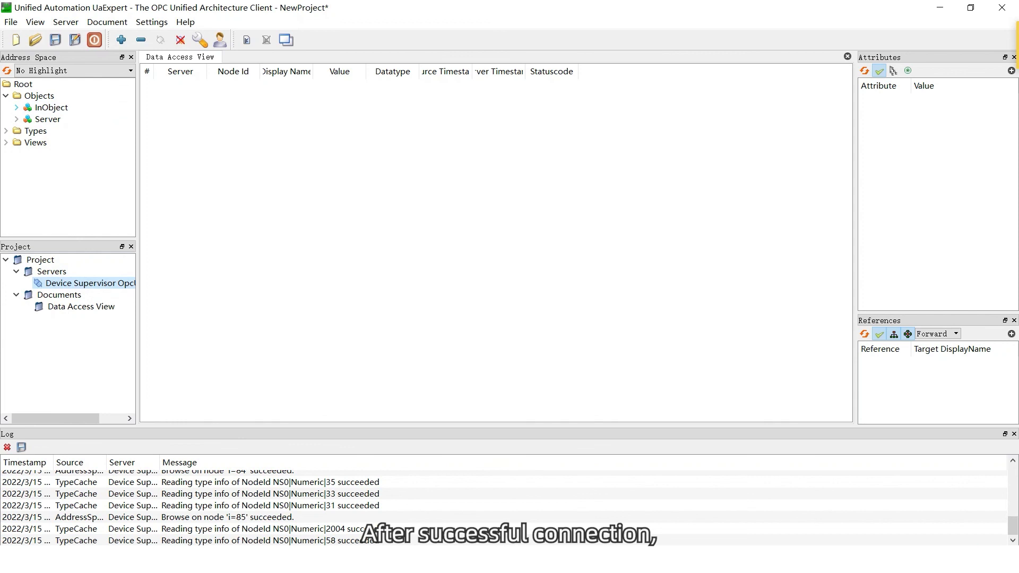
Step: Add the Control.temperature variable under InObject to the Data Access View and widen the columns to read its details
left_click(17, 107)
left_click(85, 118)
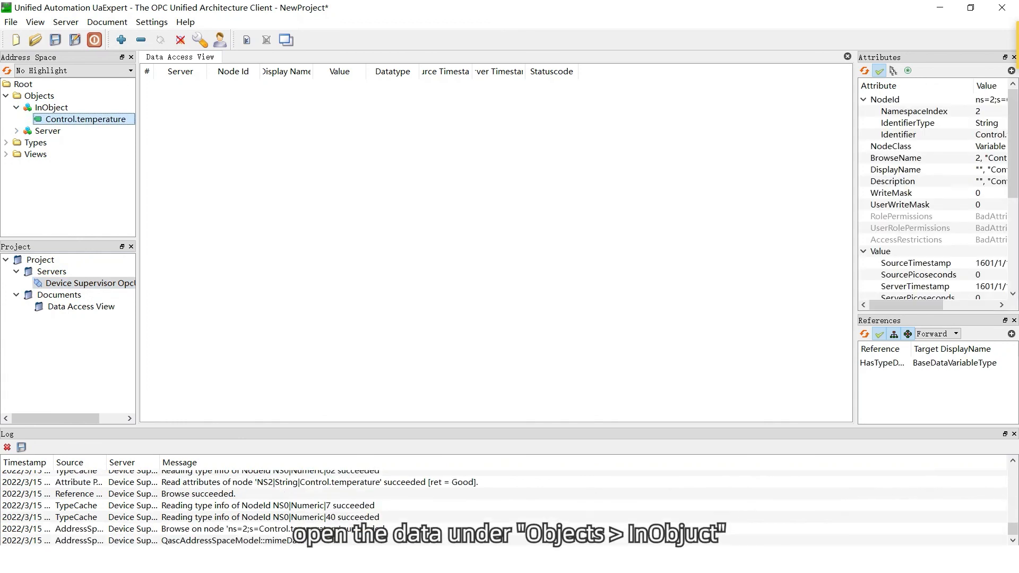
left_click_drag(85, 119, 340, 119)
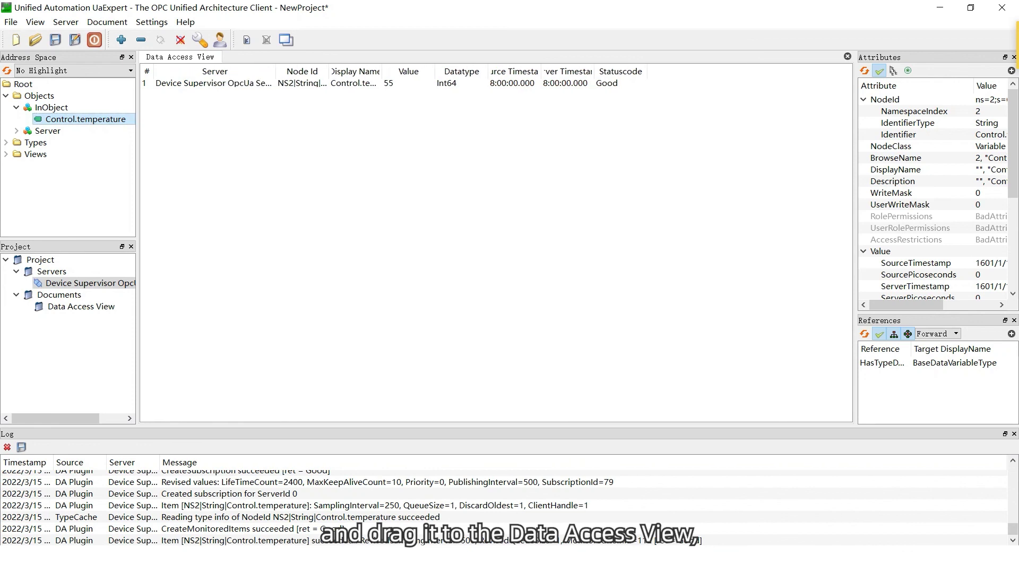
left_click_drag(356, 71, 417, 71)
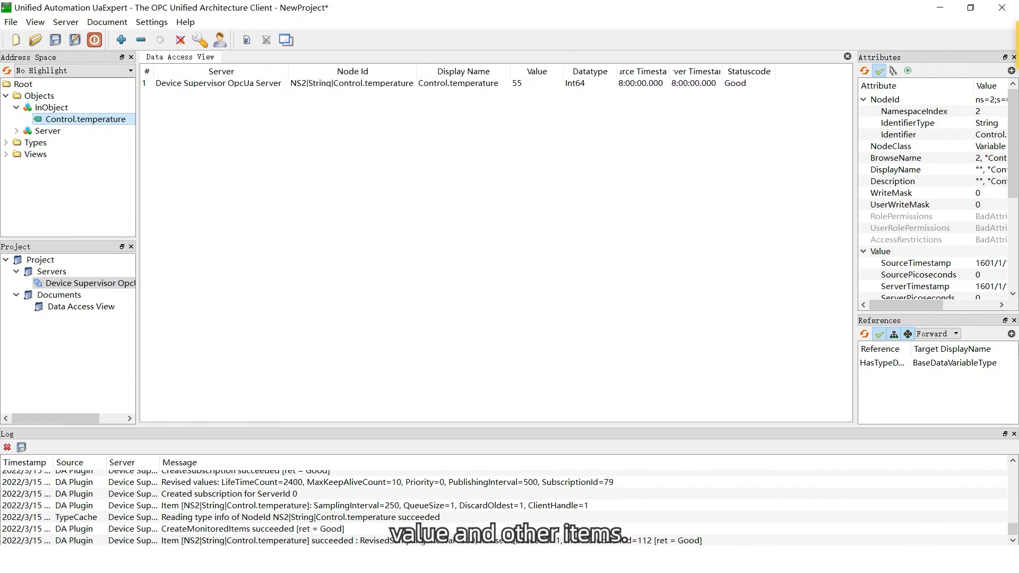